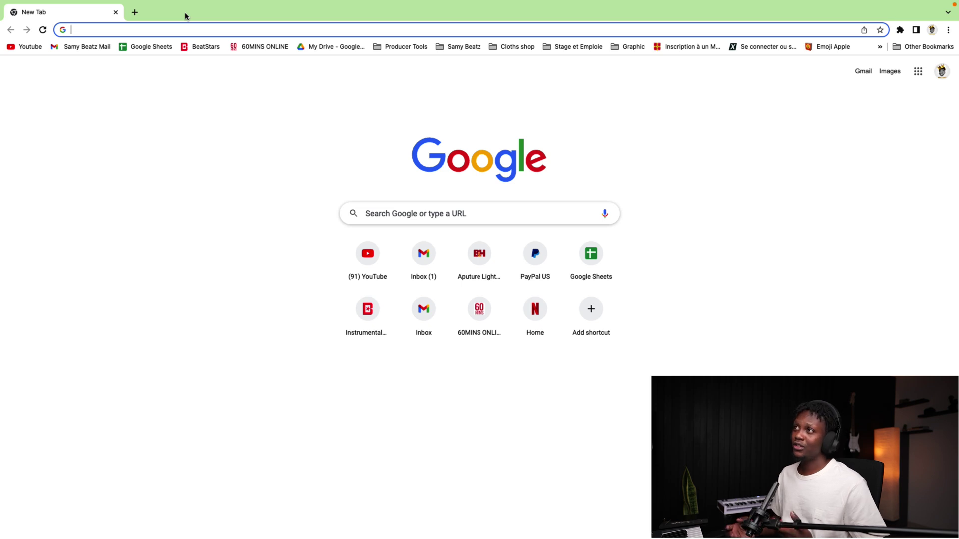
# Step: Enter lalal.ai in the Chrome address bar to load the LALAL.AI homepage
pyautogui.click(134, 34)
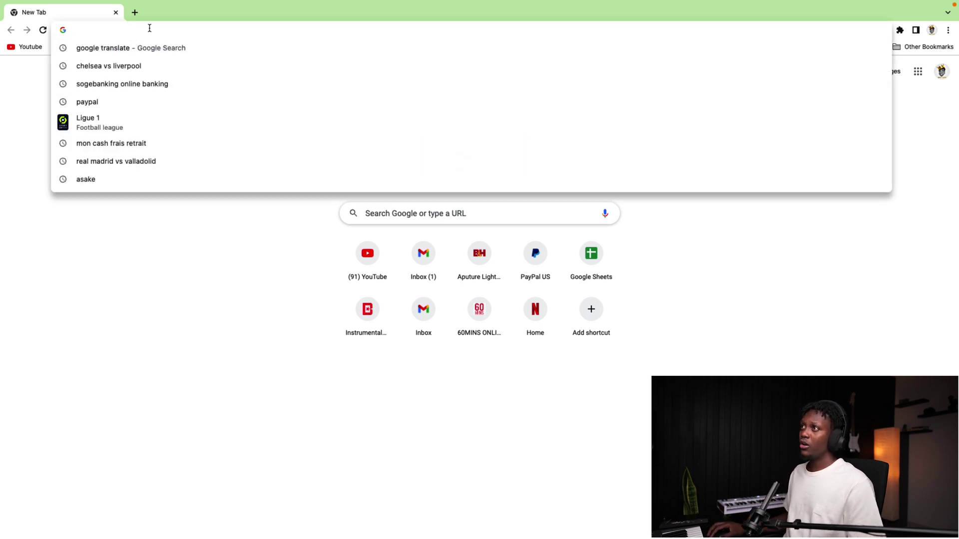
pyautogui.write('lala')
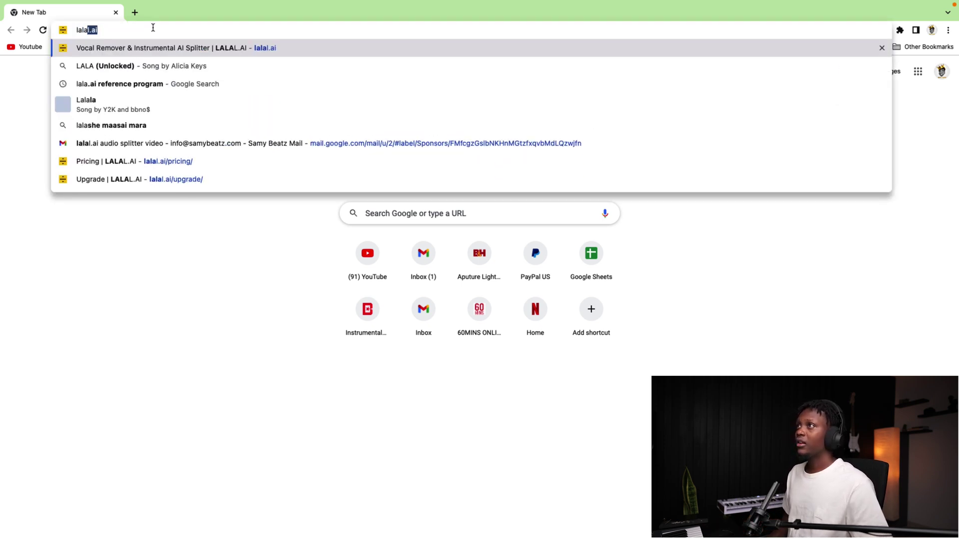
pyautogui.write('l.ai')
pyautogui.press('Return')
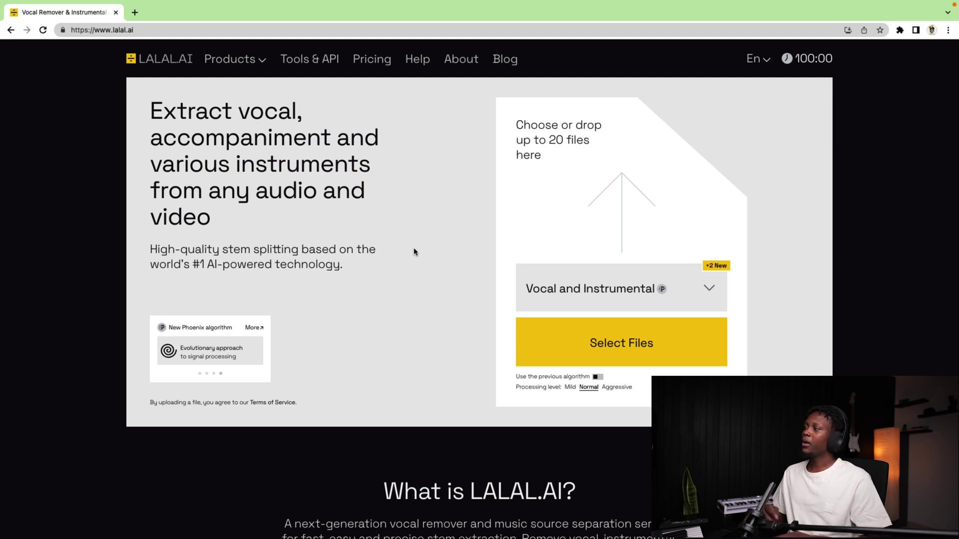
pyautogui.scroll(-1, 414, 252)
pyautogui.click(213, 60)
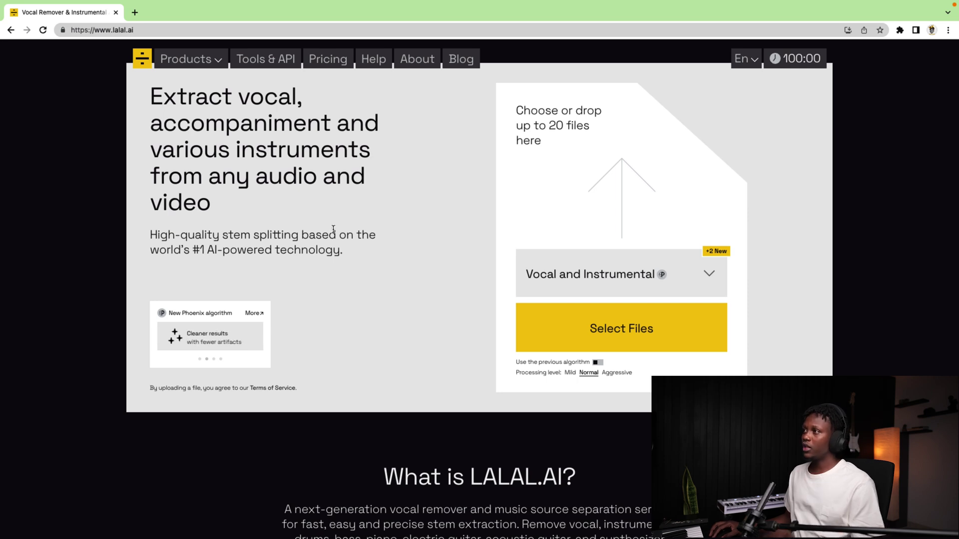
pyautogui.scroll(1, 405, 243)
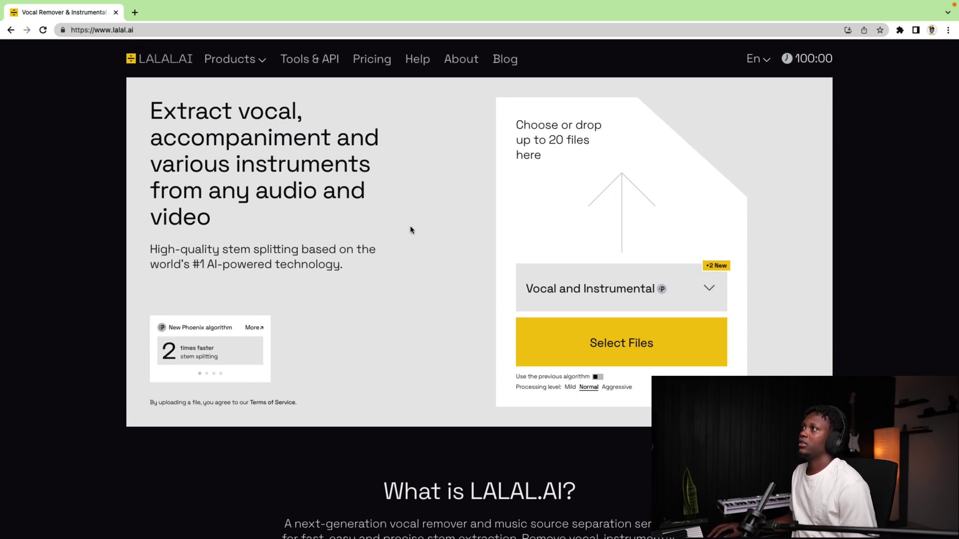
# Step: Upload the 'Less Talk Feat Boy Pris' mp3 through Select Files for Vocal/Instrumental previews
pyautogui.click(622, 345)
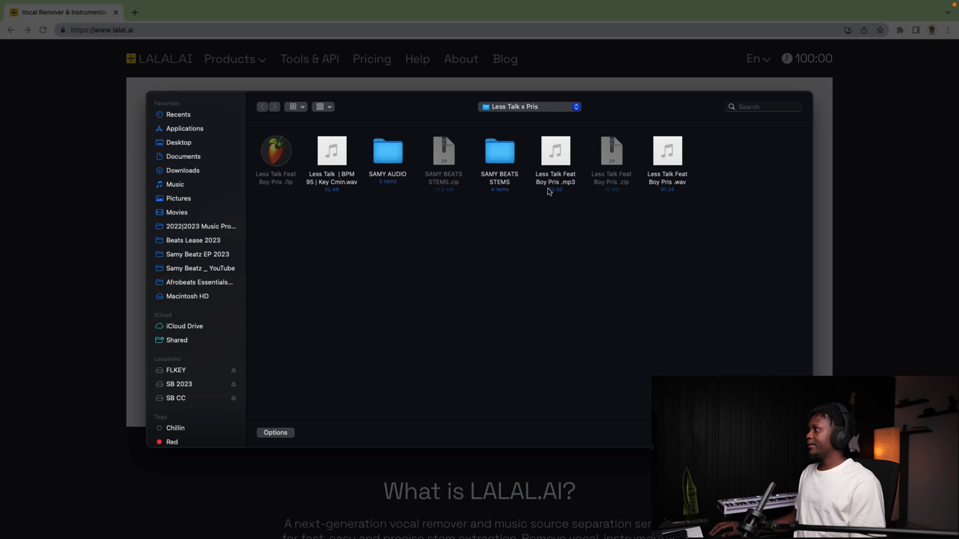
pyautogui.click(562, 165)
pyautogui.doubleClick(562, 165)
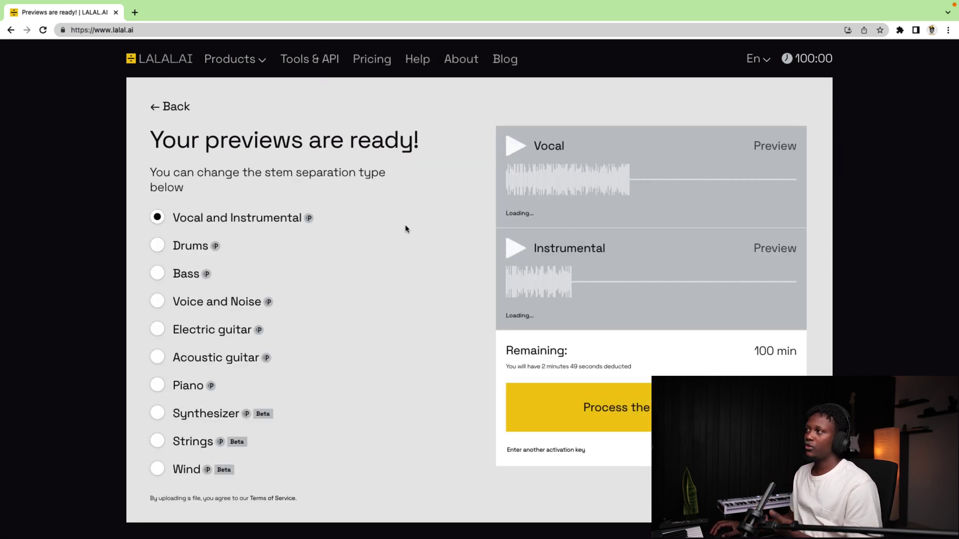
pyautogui.scroll(-1, 477, 204)
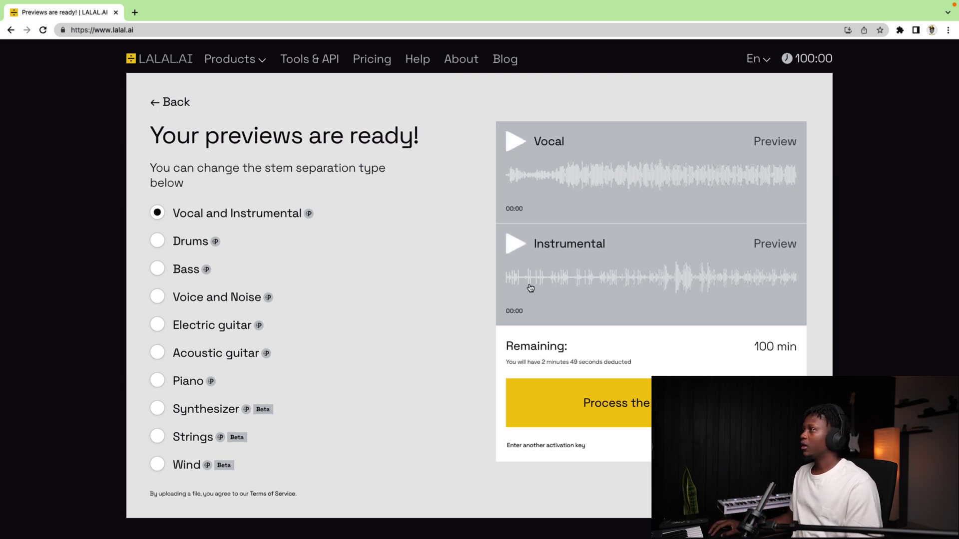
pyautogui.scroll(1, 652, 288)
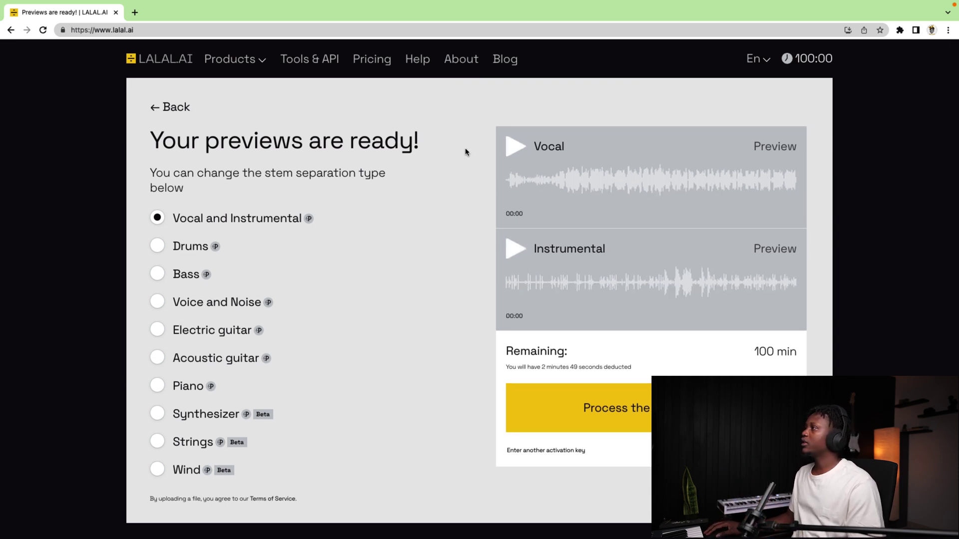
# Step: Play the Vocal stem preview and pause it at about 00:26
pyautogui.click(519, 151)
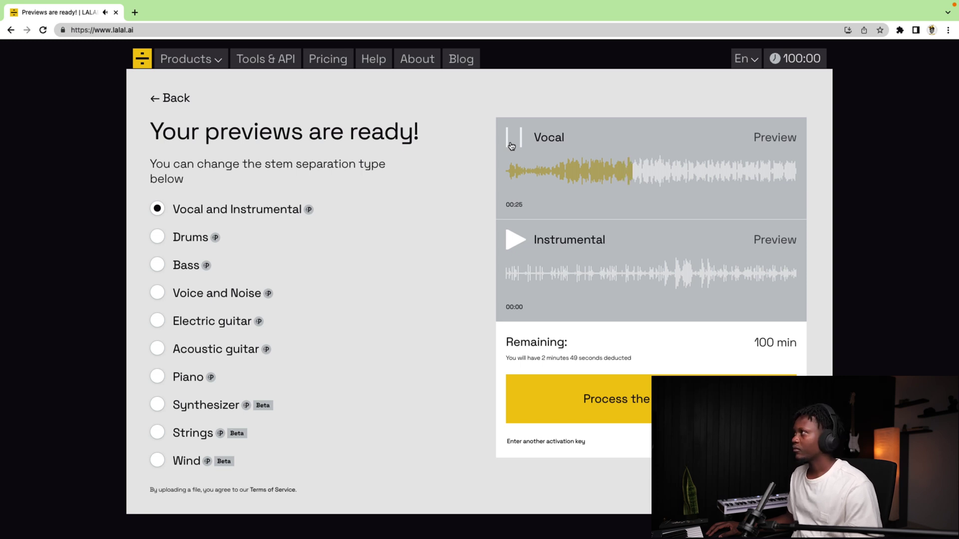
pyautogui.click(512, 145)
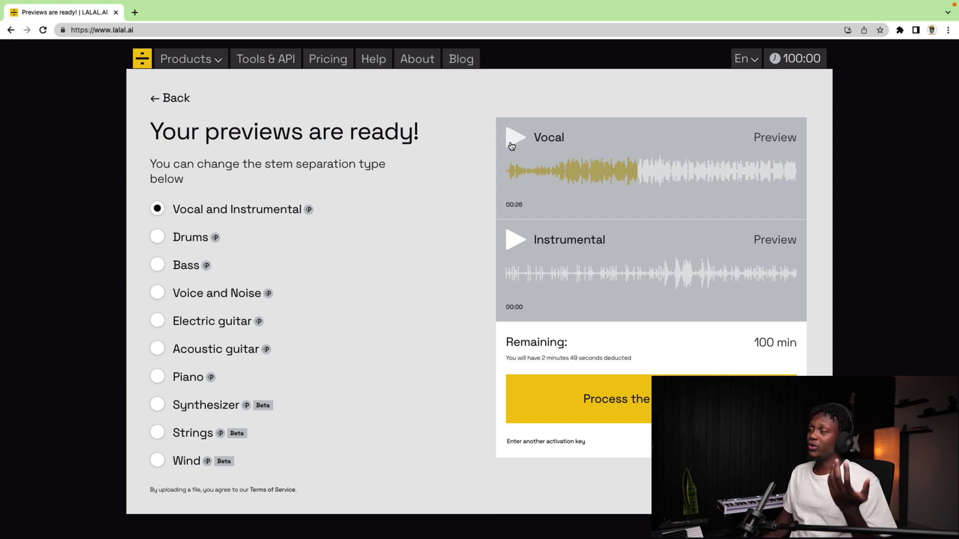
pyautogui.scroll(1, 511, 145)
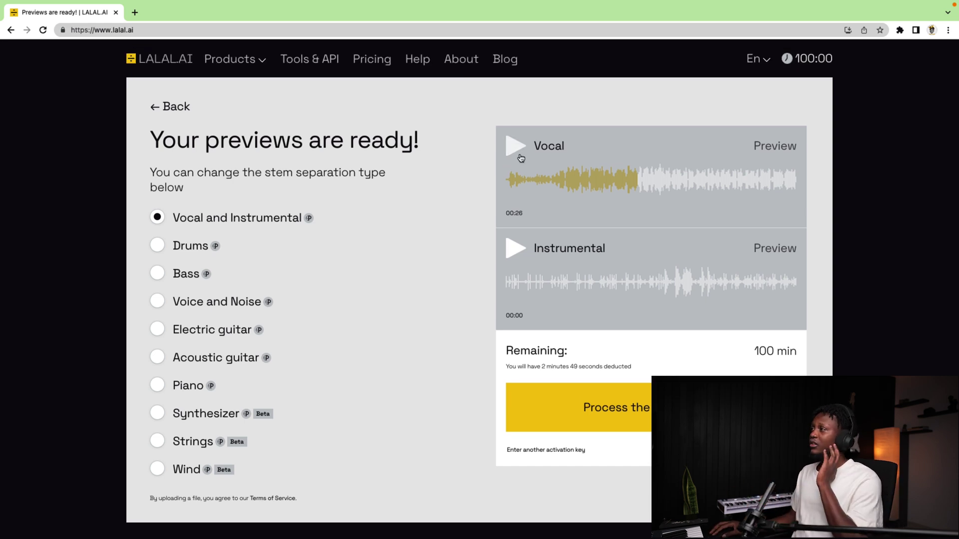
pyautogui.scroll(-1, 519, 157)
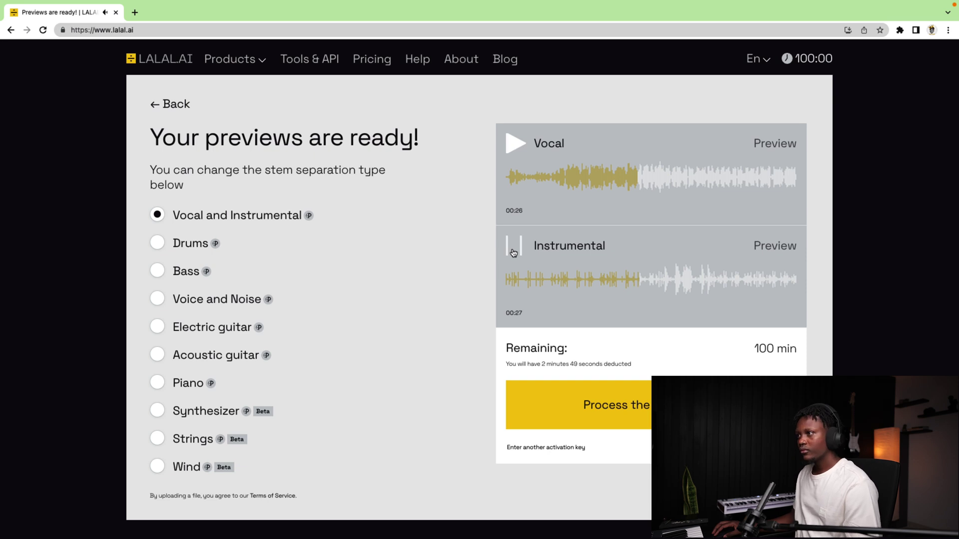
pyautogui.scroll(1, 514, 253)
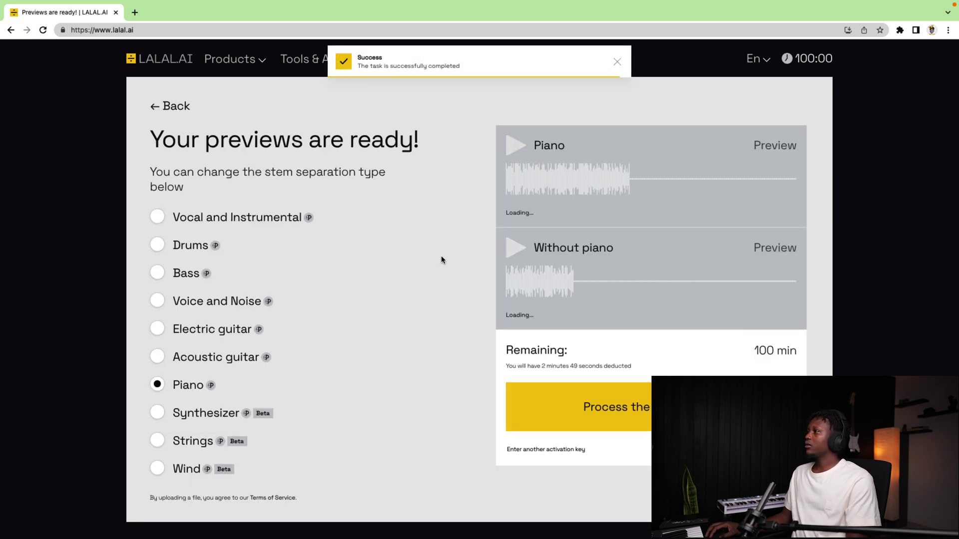
# Step: Play the Piano preview, seek it to about 00:15 and 00:20, then try Without piano
pyautogui.click(520, 152)
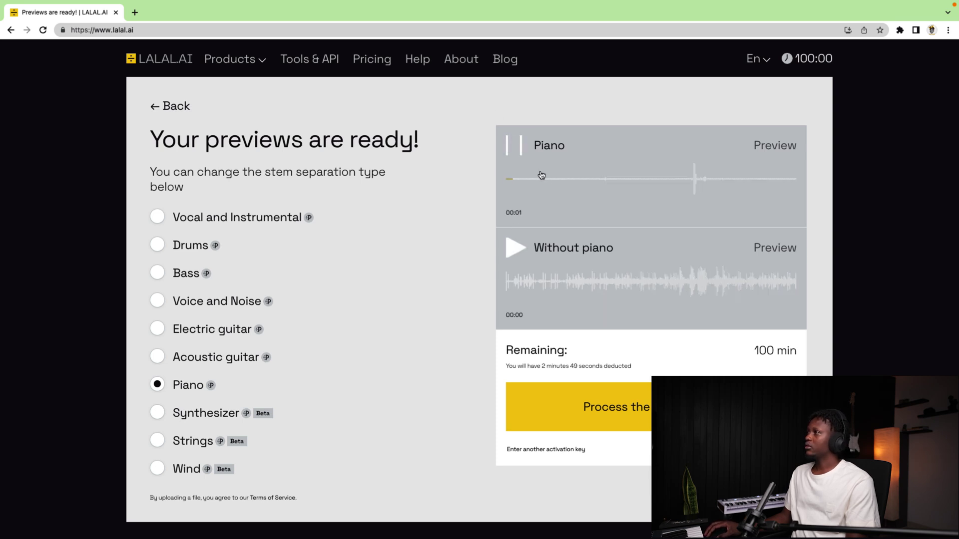
pyautogui.moveTo(548, 183); pyautogui.dragTo(584, 183)
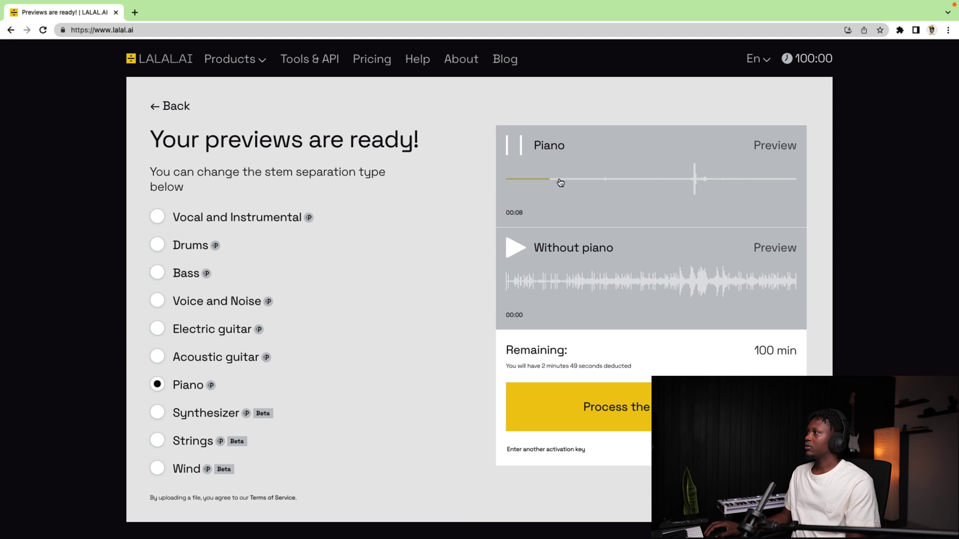
pyautogui.click(606, 183)
pyautogui.click(518, 252)
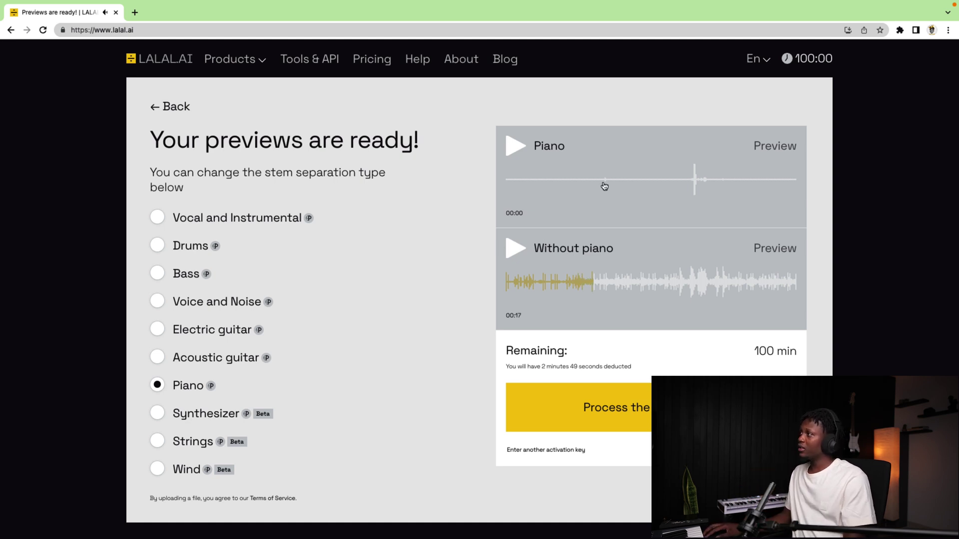
# Step: Resume the Piano preview from 00:20, skip to 00:38, seek back earlier, and pause
pyautogui.click(605, 181)
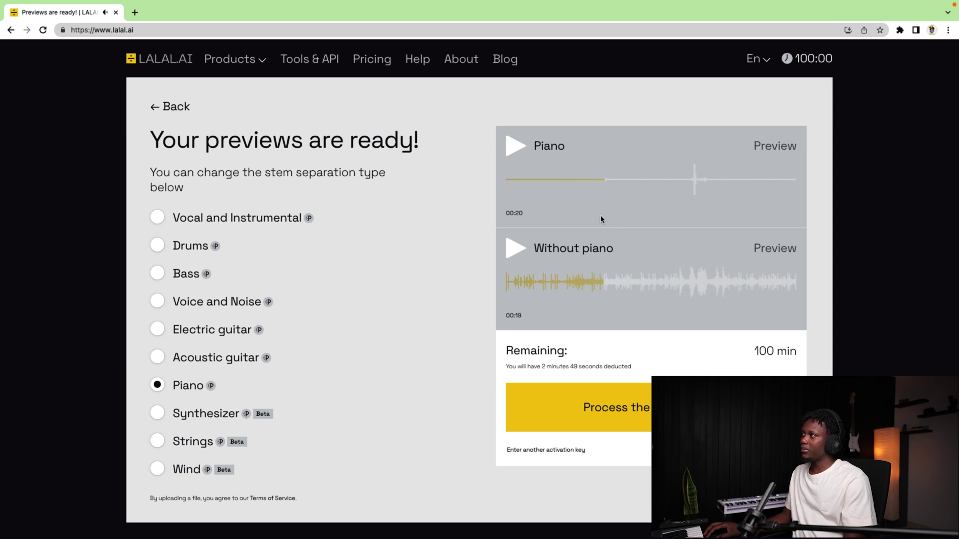
pyautogui.scroll(-5, 600, 215)
pyautogui.scroll(-5, 608, 273)
pyautogui.scroll(8, 606, 274)
pyautogui.scroll(2, 582, 410)
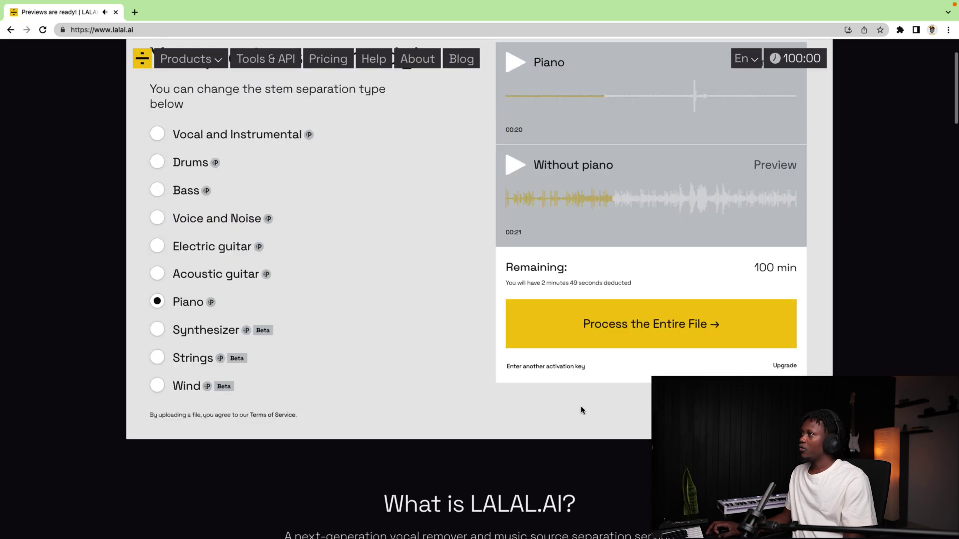
pyautogui.scroll(2, 581, 411)
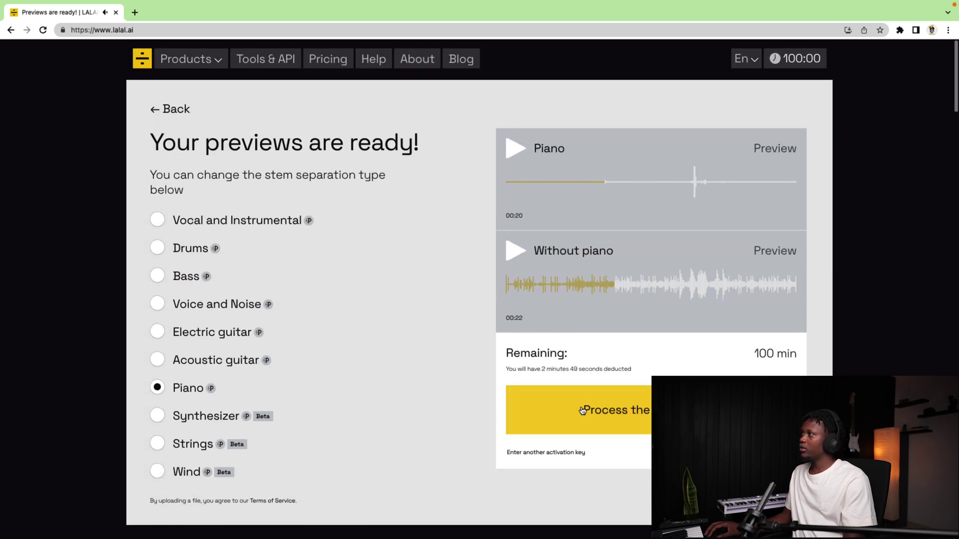
pyautogui.click(519, 152)
pyautogui.click(692, 182)
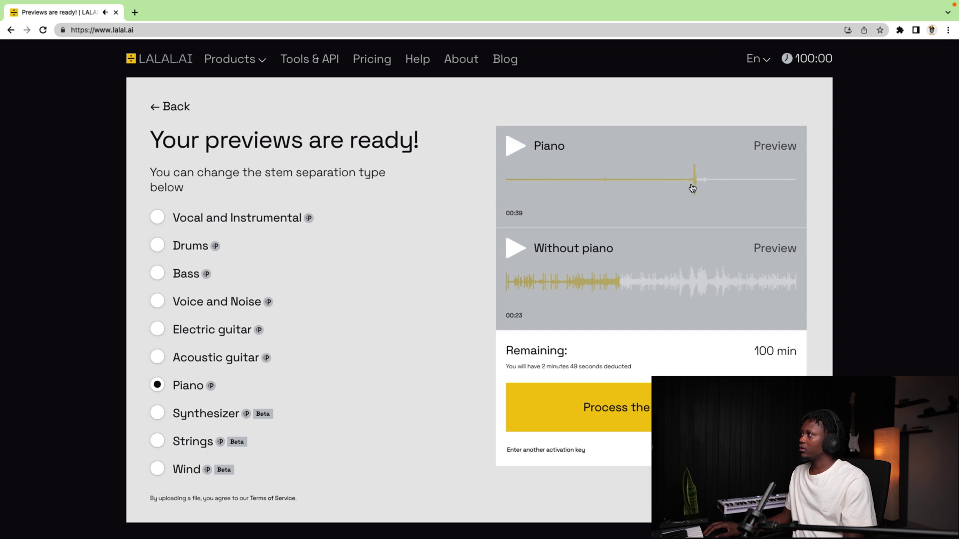
pyautogui.scroll(-10, 617, 180)
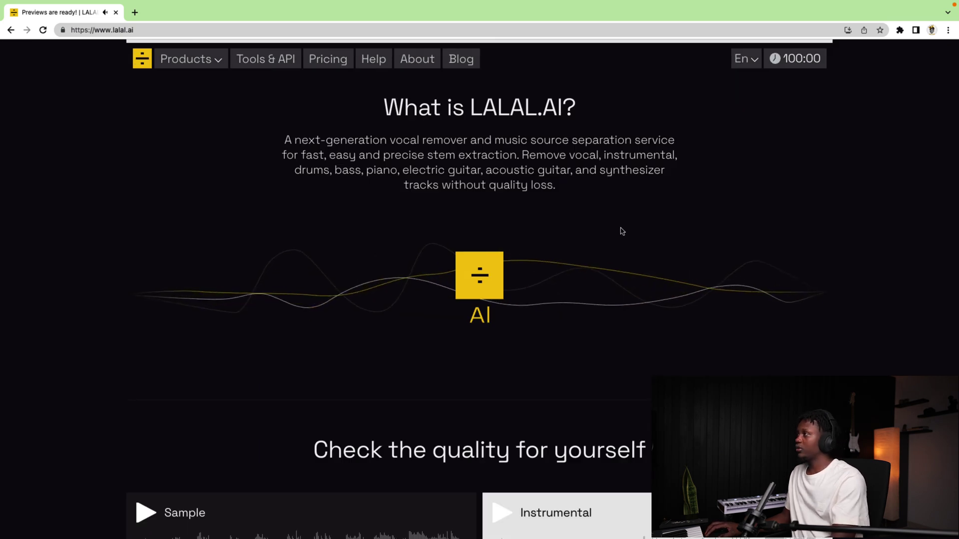
pyautogui.scroll(2, 622, 229)
pyautogui.scroll(5, 615, 256)
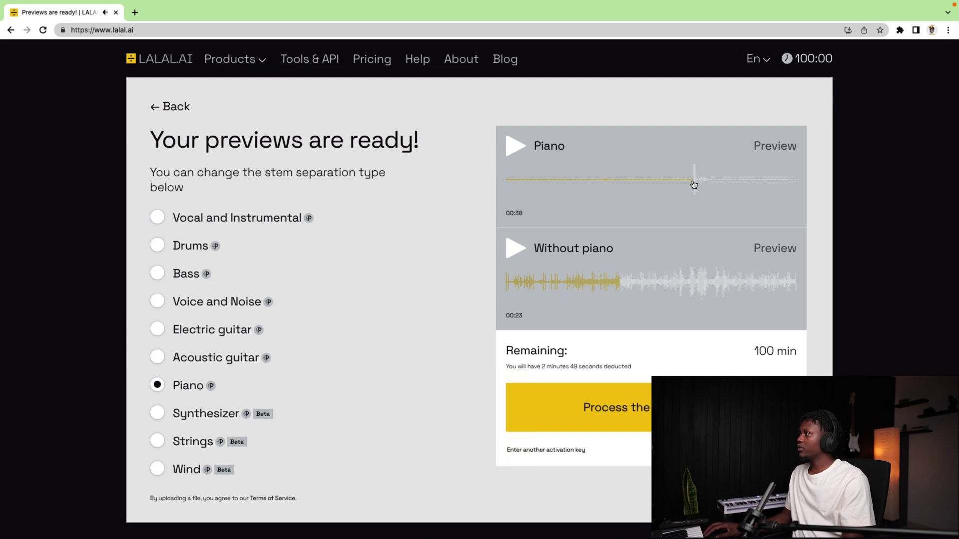
pyautogui.click(605, 183)
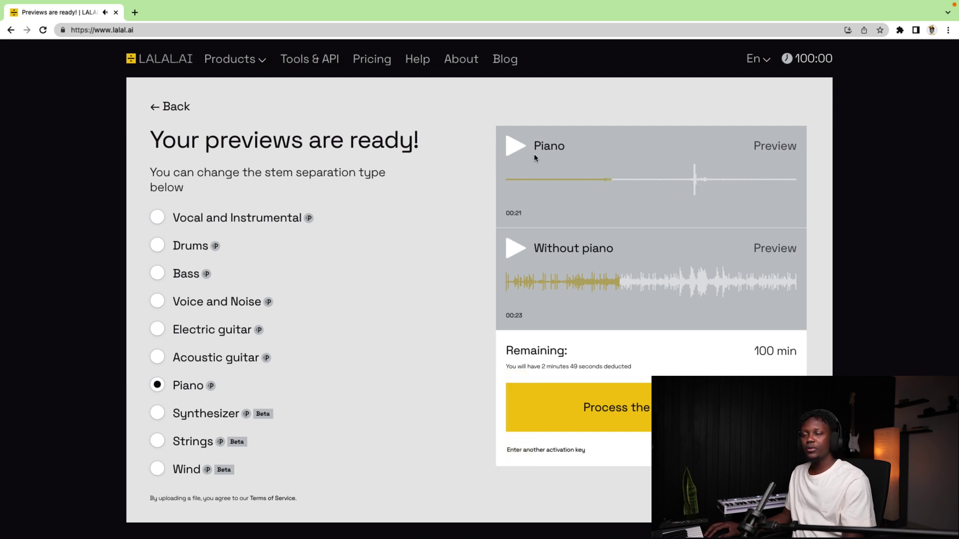
pyautogui.click(512, 151)
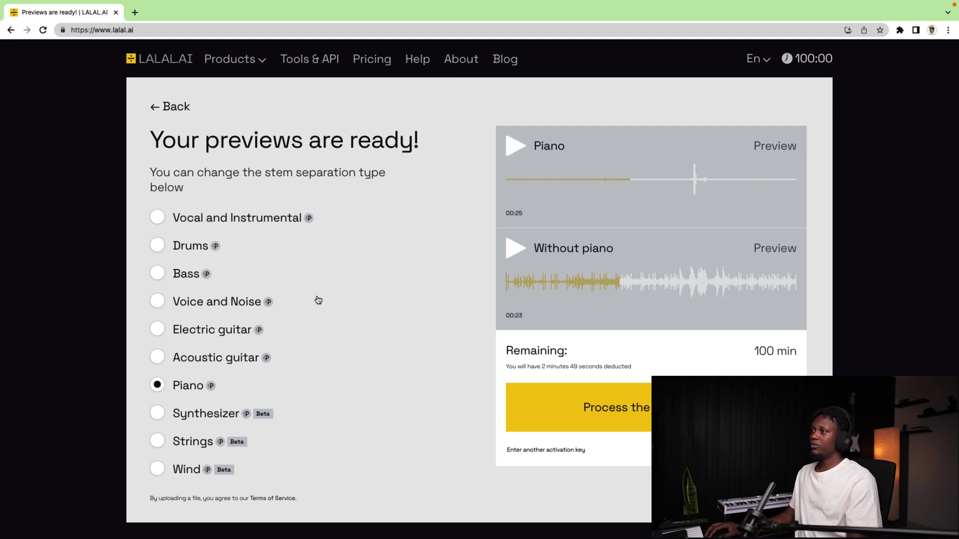
# Step: Choose Drums separation, play the Drums preview, then play Without drums and pause at 00:19
pyautogui.click(157, 246)
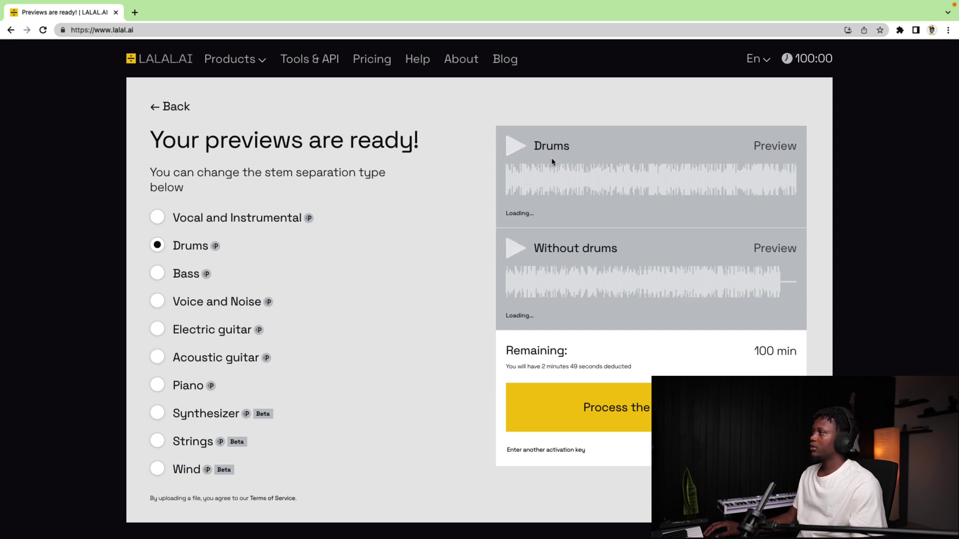
pyautogui.click(516, 152)
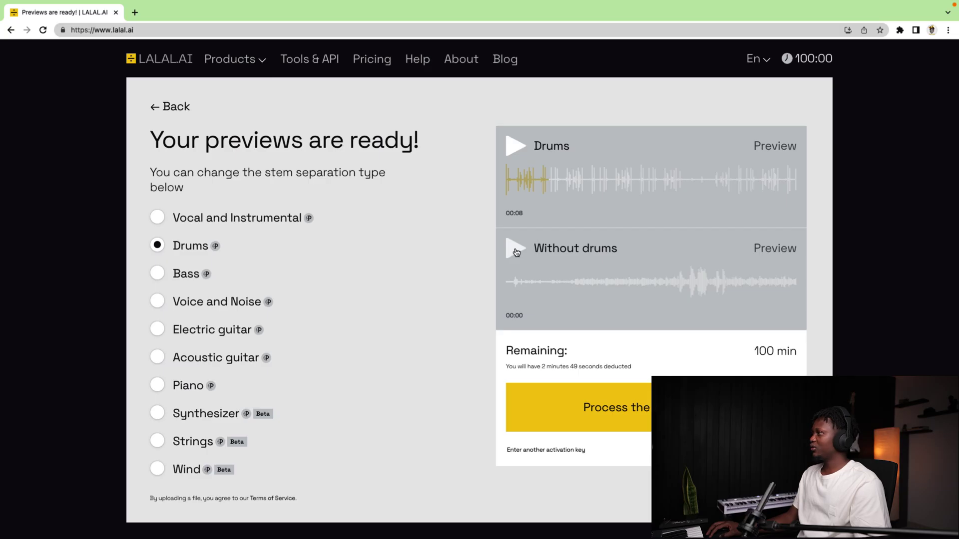
pyautogui.click(516, 252)
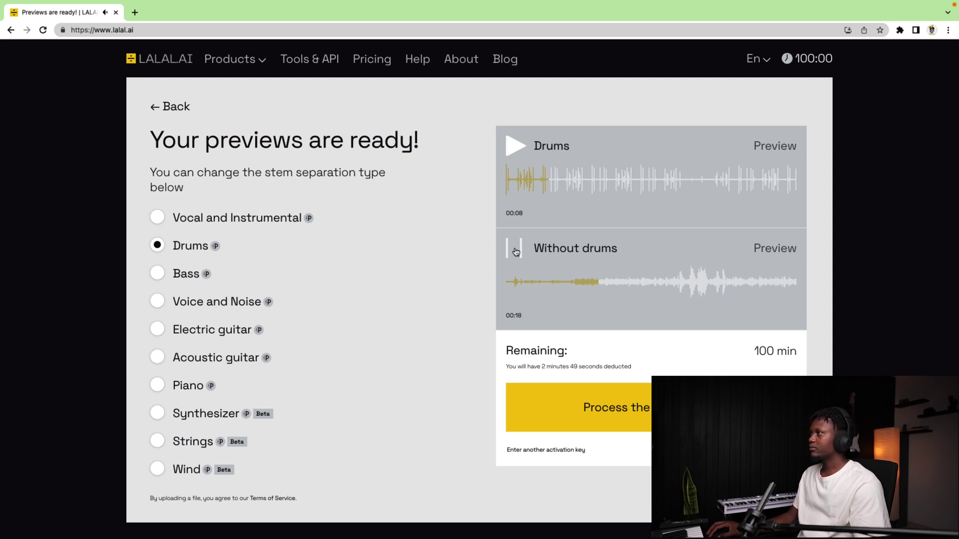
pyautogui.click(515, 252)
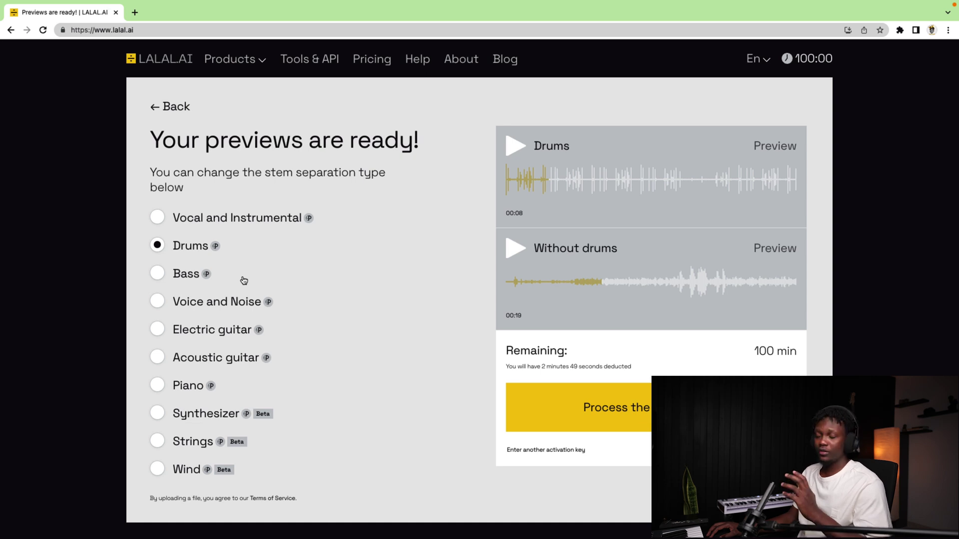
# Step: Choose Bass separation and play the Bass preview from its loud section
pyautogui.click(185, 277)
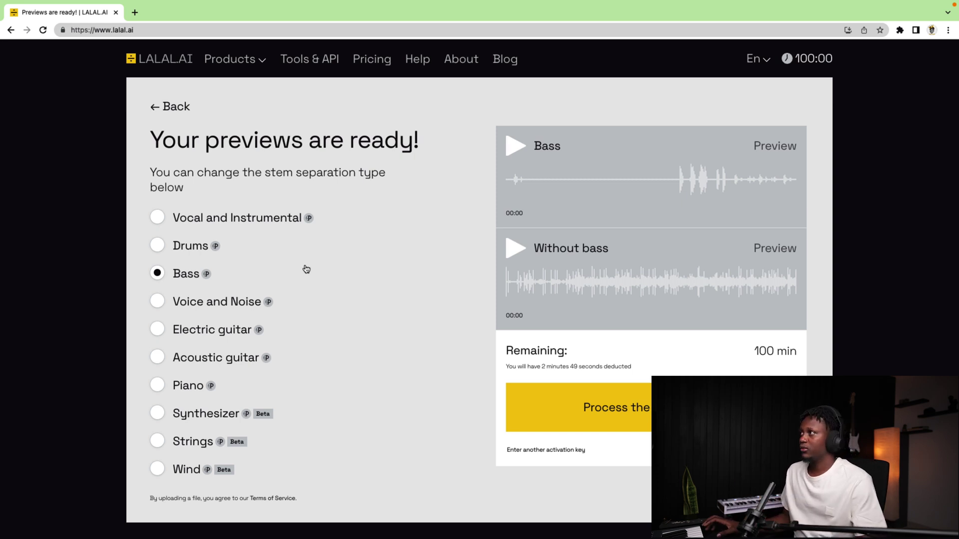
pyautogui.click(680, 182)
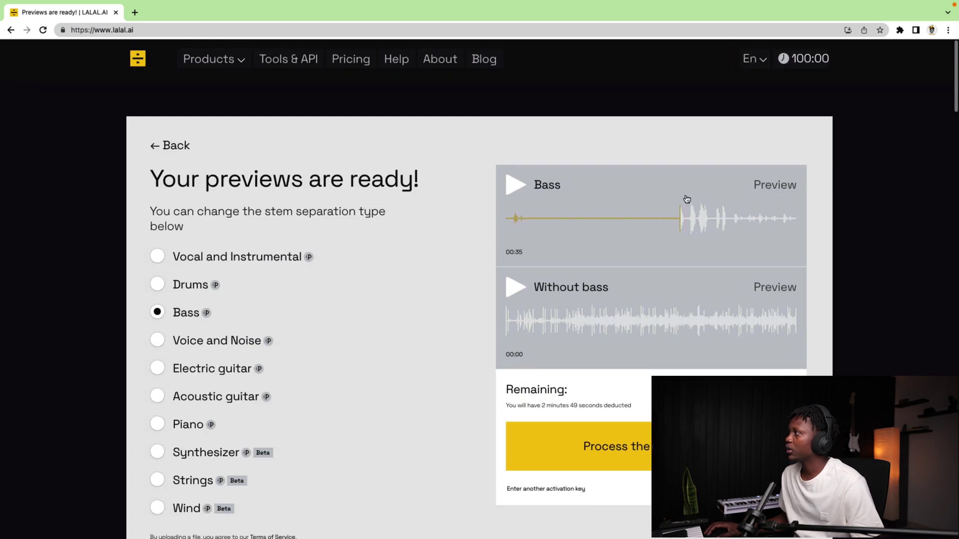
pyautogui.click(521, 151)
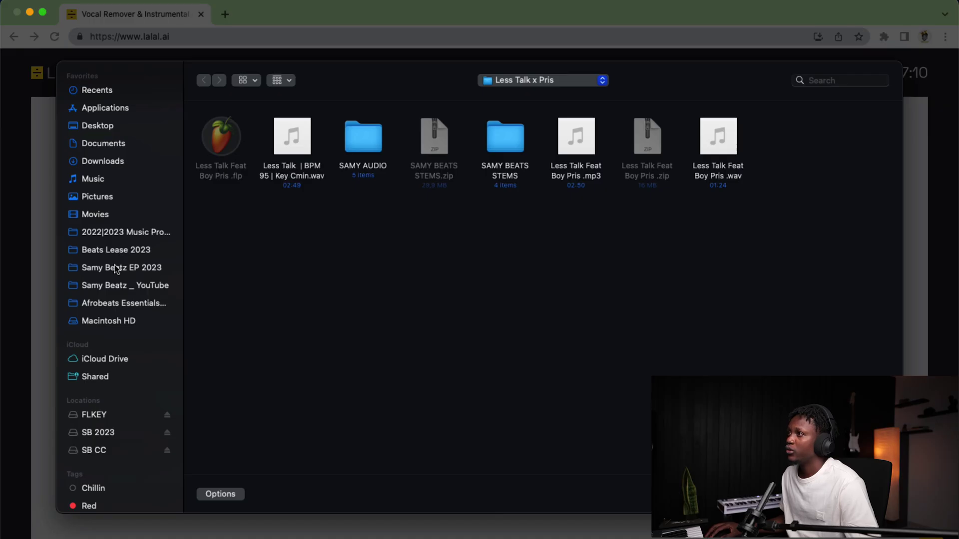
# Step: Browse Samy Beatz _ YouTube > April > AfroPiano _ Davido and upload the WAV file
pyautogui.click(120, 287)
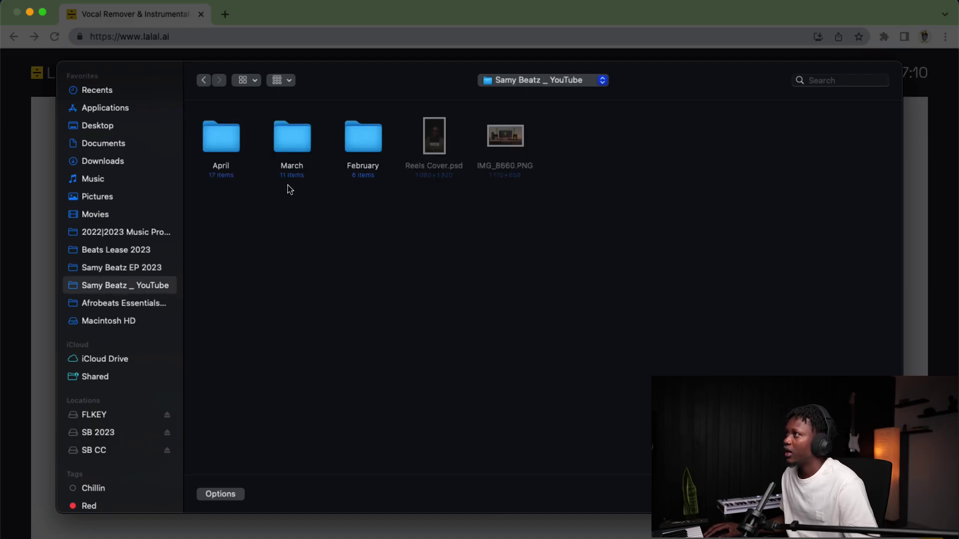
pyautogui.doubleClick(226, 169)
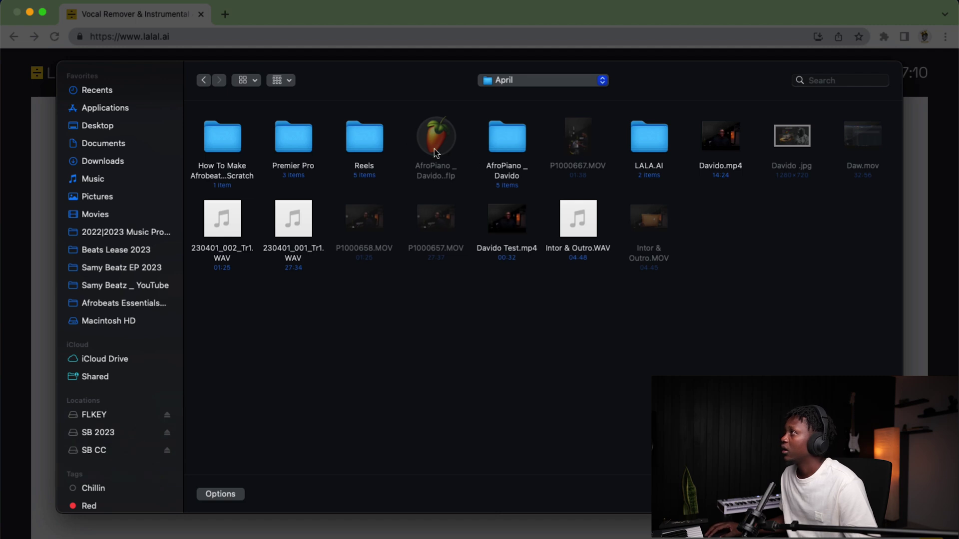
pyautogui.doubleClick(514, 145)
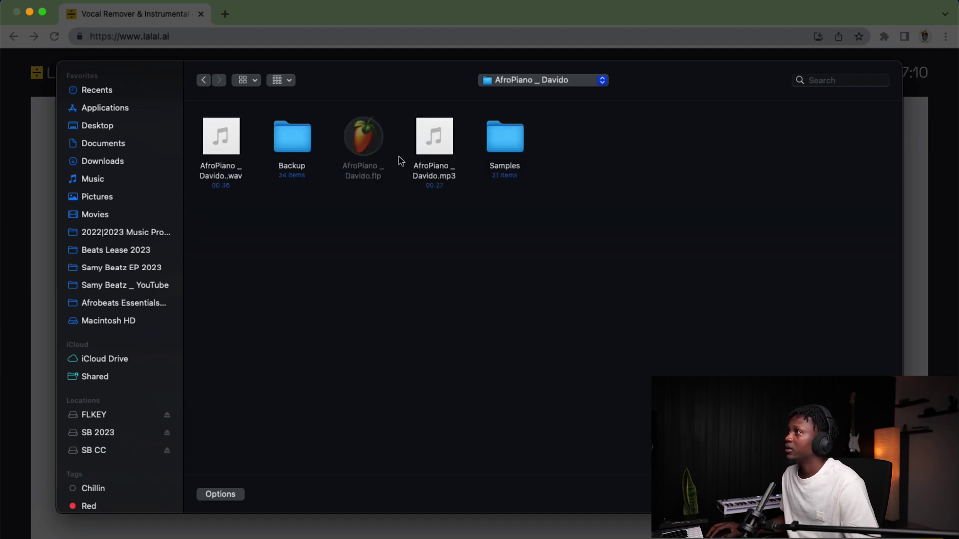
pyautogui.doubleClick(226, 152)
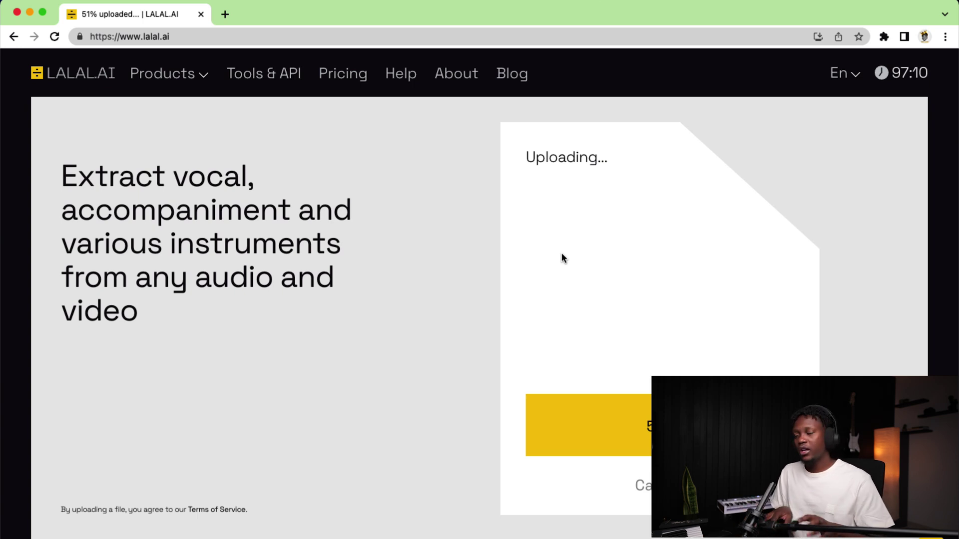
pyautogui.scroll(-1, 502, 269)
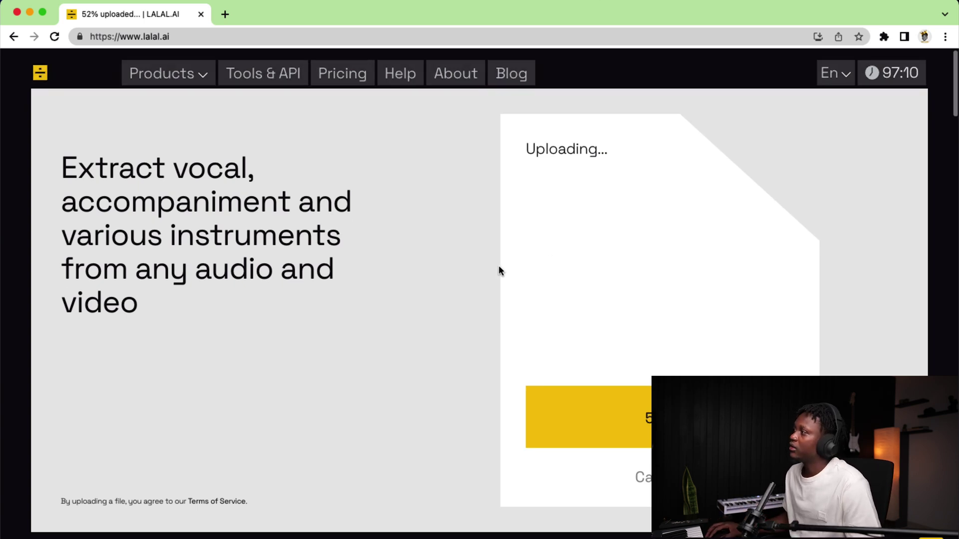
pyautogui.scroll(1, 513, 267)
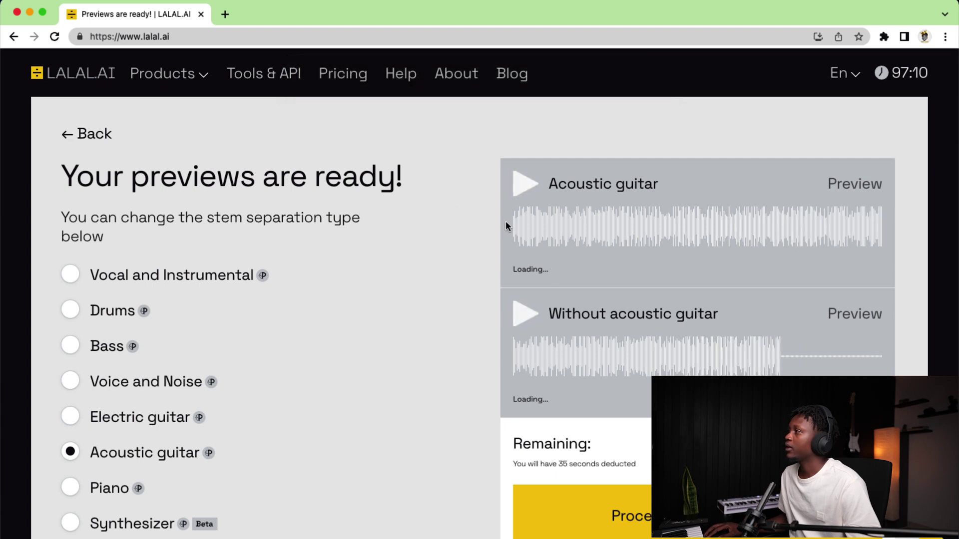
# Step: Play the Acoustic guitar preview to 00:22, then pause it
pyautogui.click(530, 190)
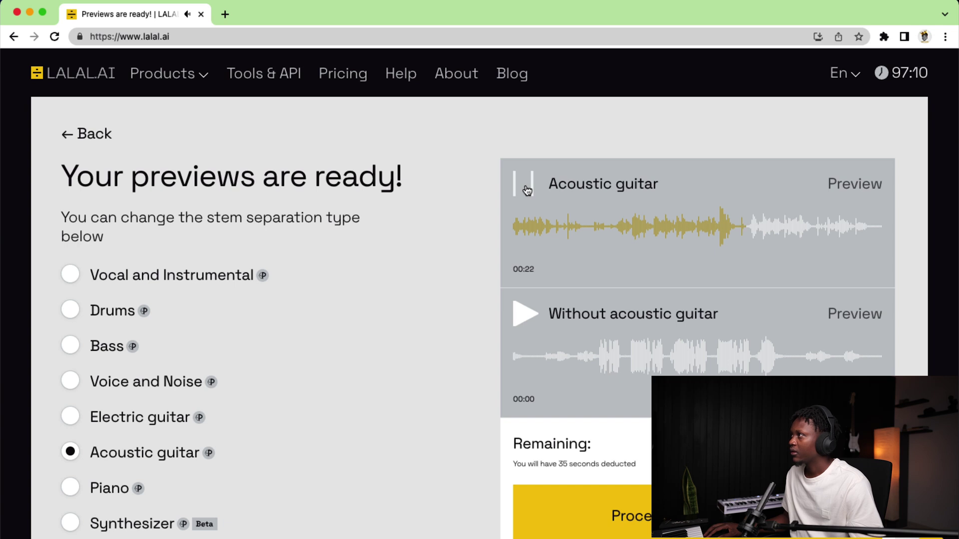
pyautogui.click(527, 190)
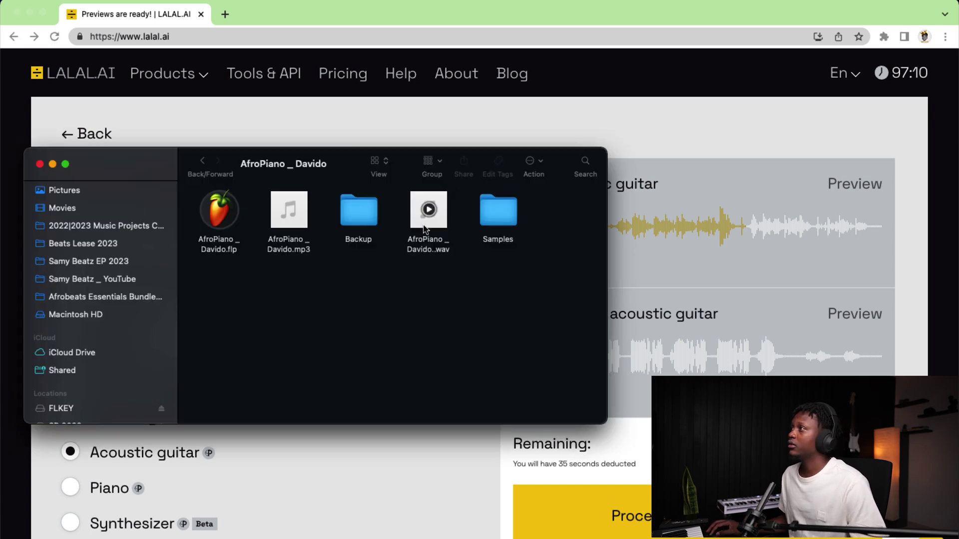
# Step: Quick Look the original AfroPiano _ Davido WAV in Finder for 14 seconds, then return to Chrome
pyautogui.click(429, 228)
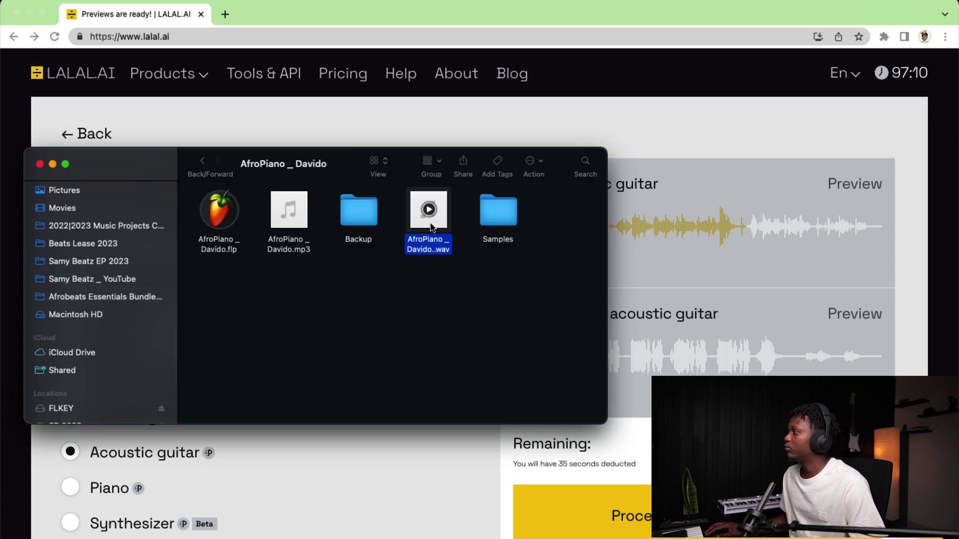
pyautogui.press('space')
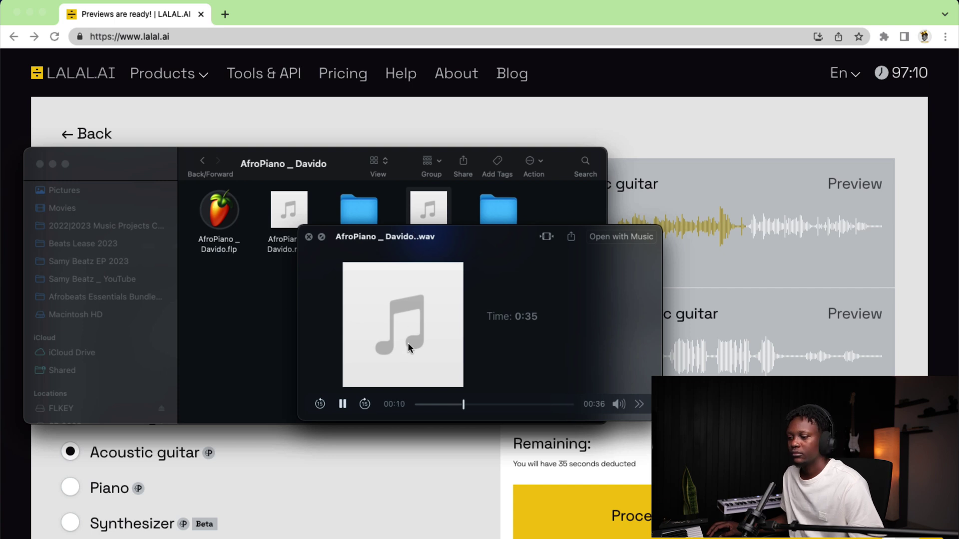
pyautogui.click(343, 405)
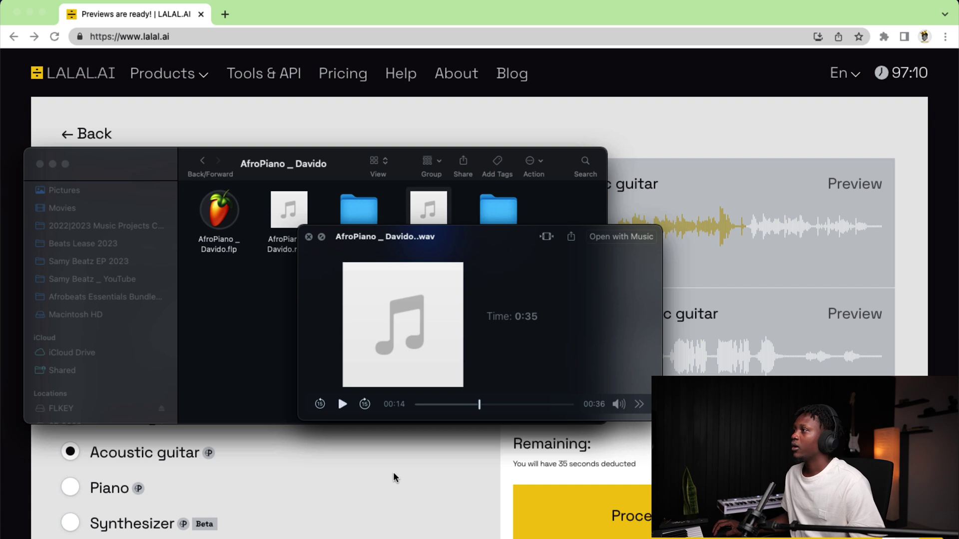
pyautogui.click(410, 505)
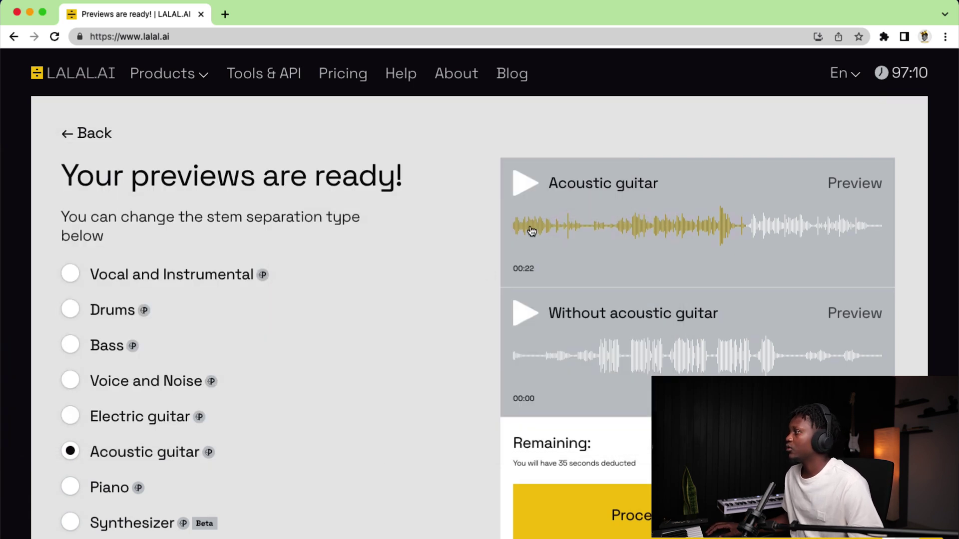
pyautogui.scroll(-1, 531, 229)
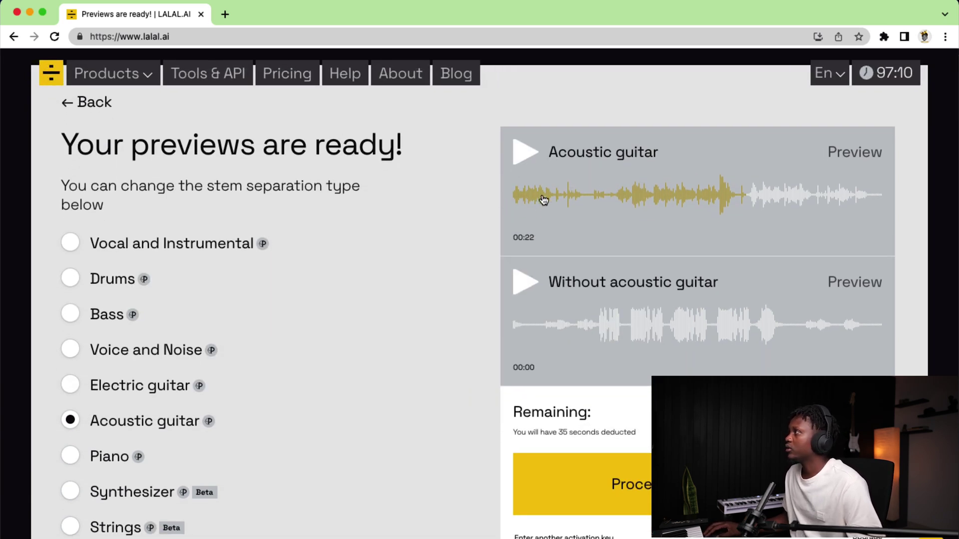
# Step: Rewind the Acoustic guitar preview to 00:00 and play it, pausing and resuming several times
pyautogui.click(518, 200)
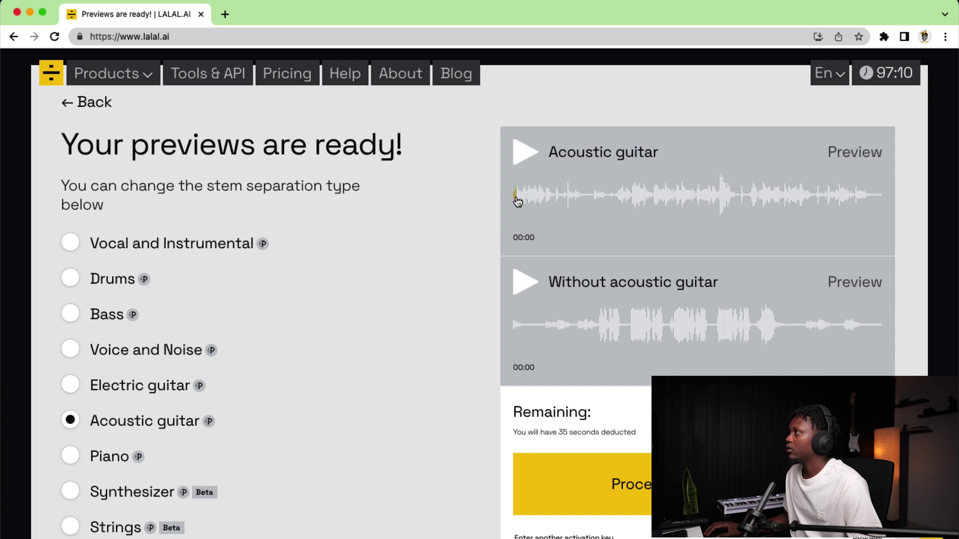
pyautogui.click(526, 156)
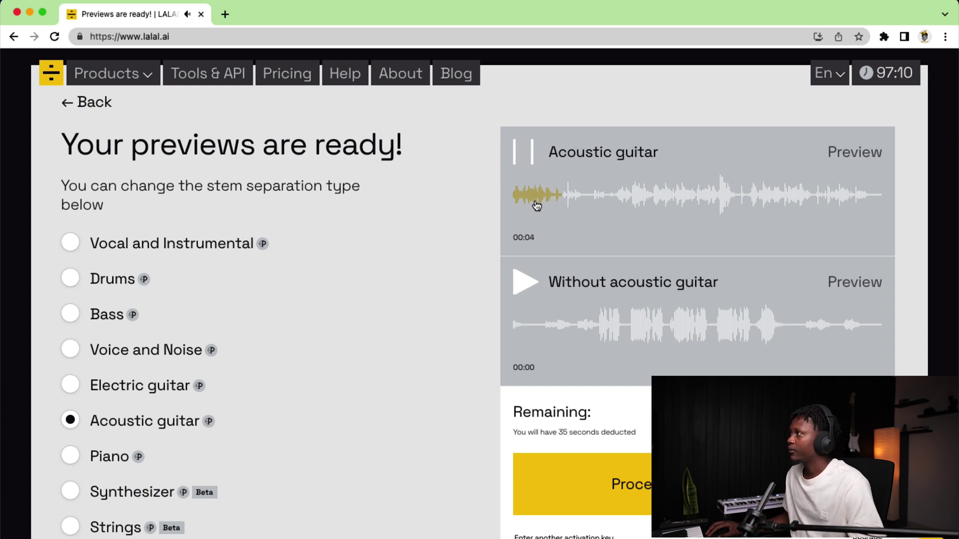
pyautogui.click(534, 156)
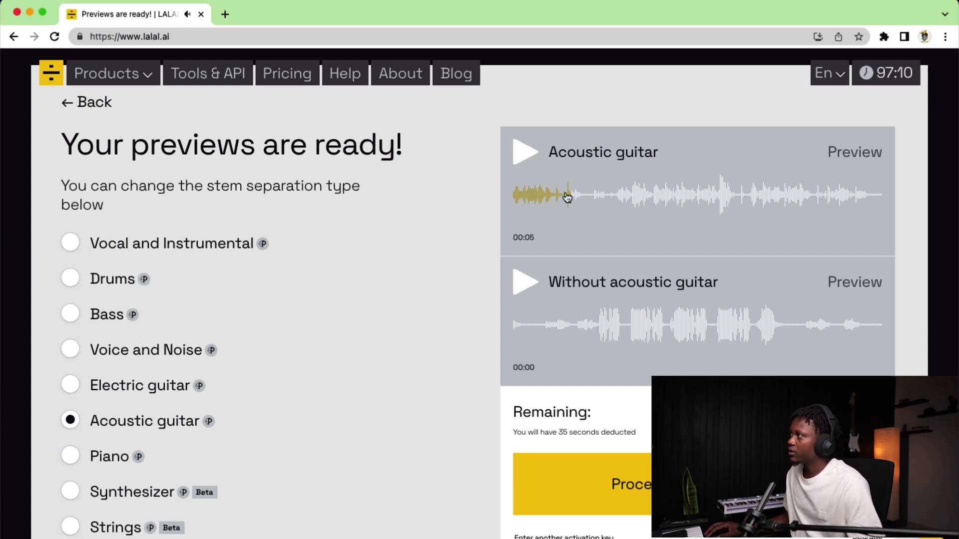
pyautogui.click(522, 157)
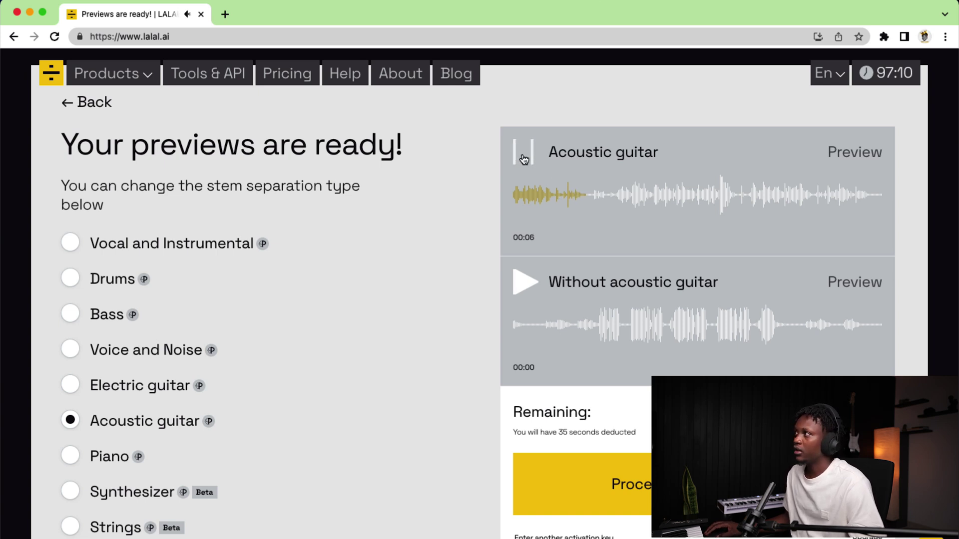
pyautogui.click(522, 157)
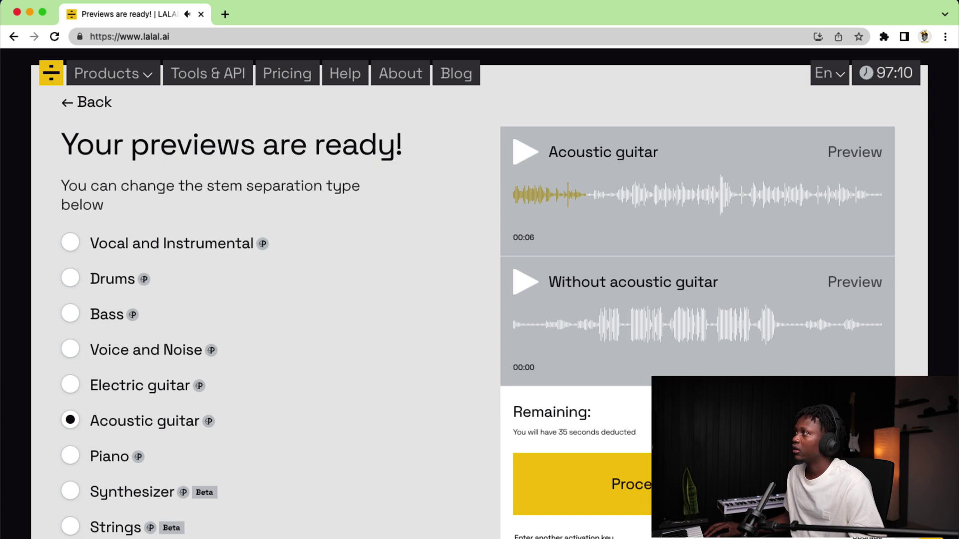
pyautogui.click(525, 161)
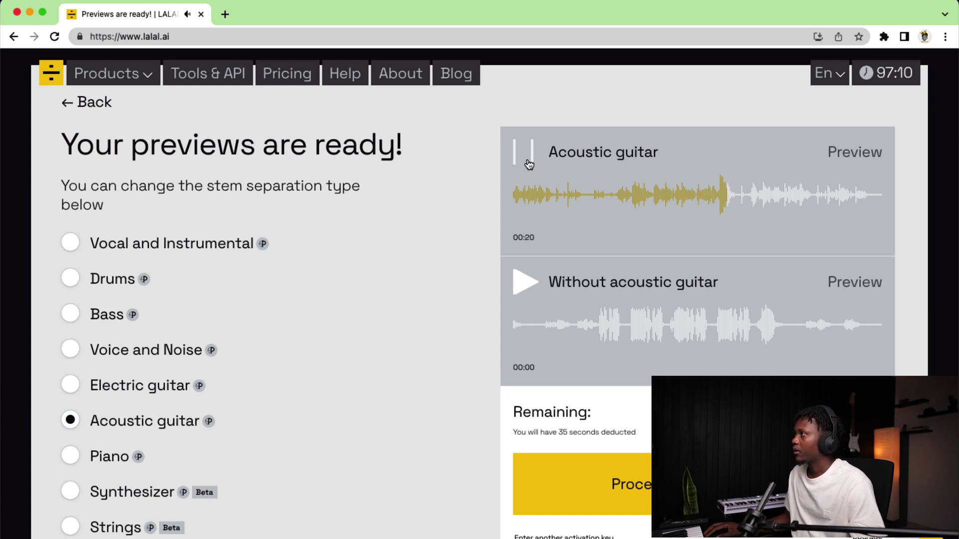
pyautogui.click(528, 164)
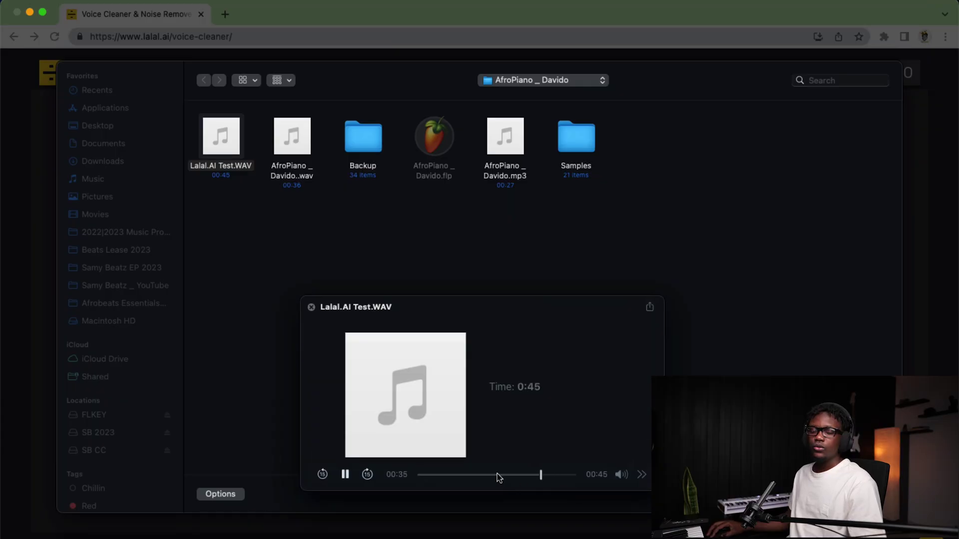
# Step: Close the Quick Look preview and upload Lalal.AI Test.WAV to the Voice Cleaner
pyautogui.press('space')
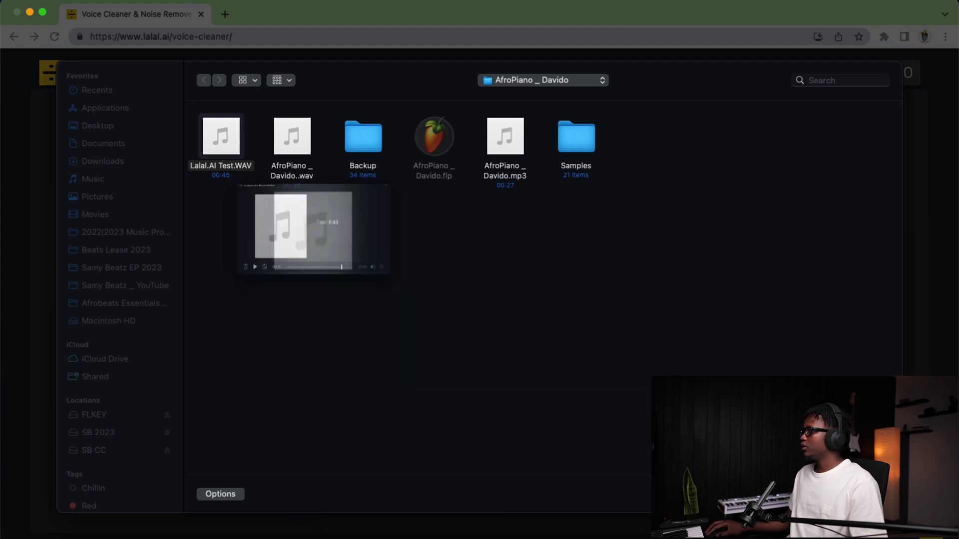
pyautogui.press('Return')
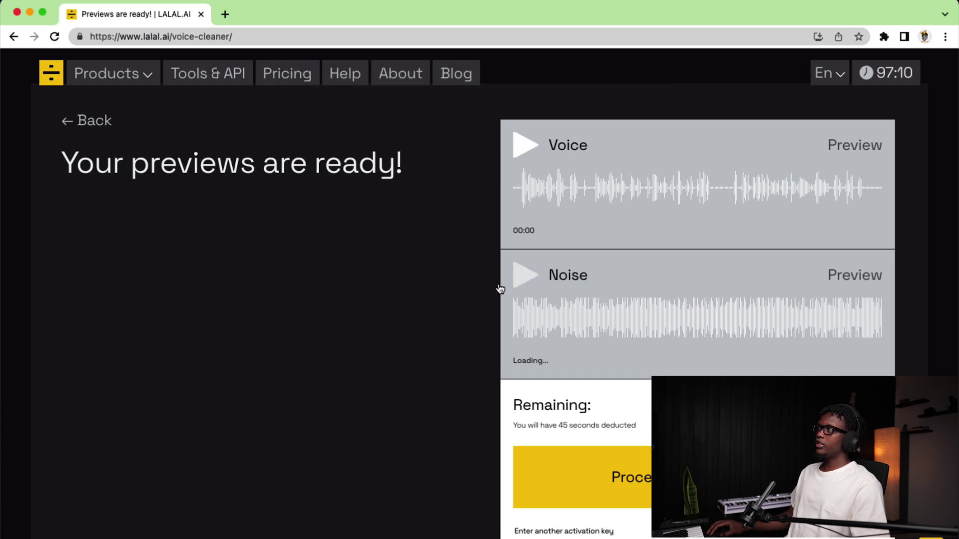
# Step: Play the Noise preview and skip ahead, then play and skip ahead in Voice
pyautogui.click(528, 279)
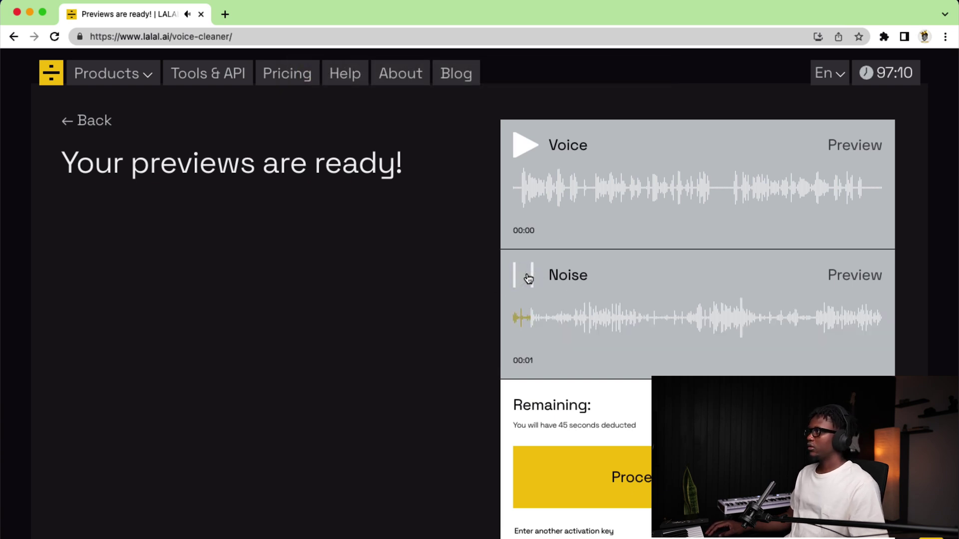
pyautogui.click(715, 319)
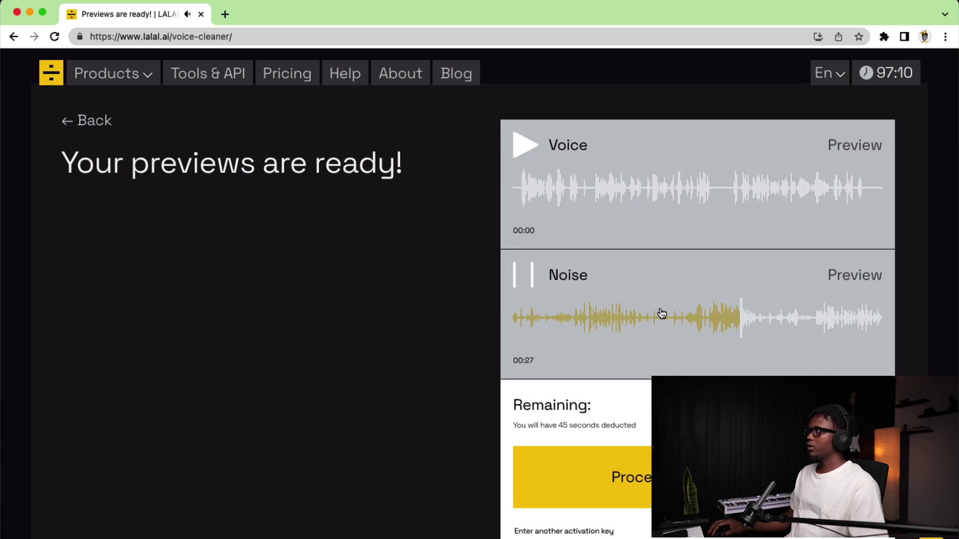
pyautogui.click(539, 162)
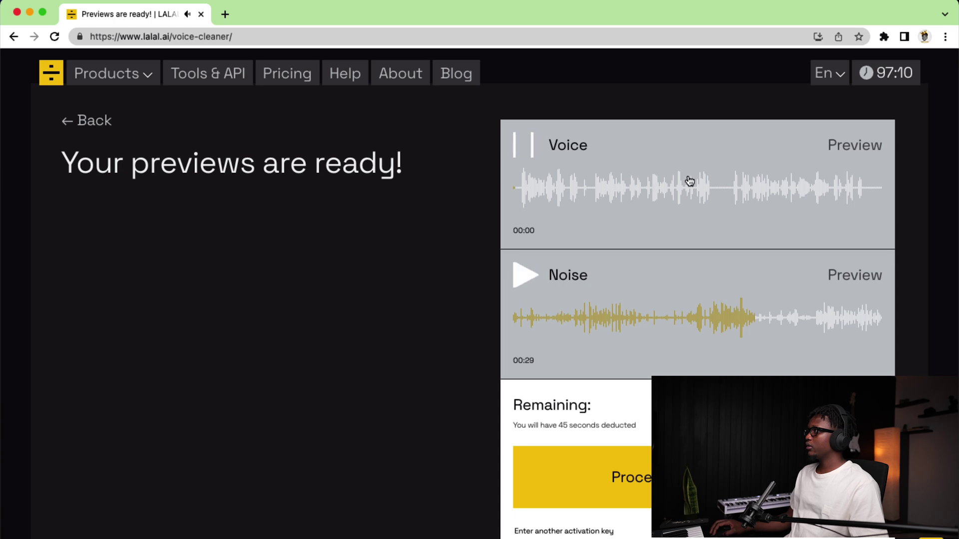
pyautogui.click(722, 188)
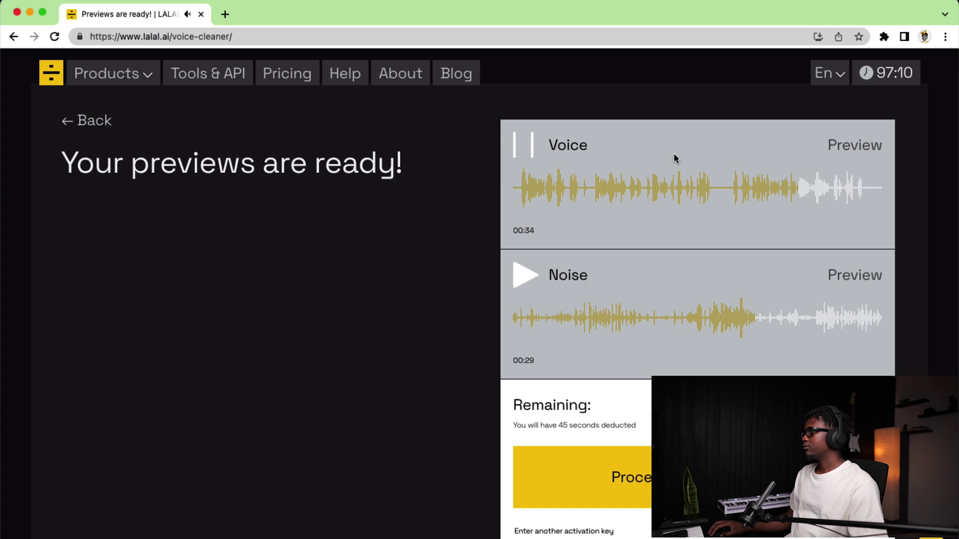
pyautogui.scroll(1, 578, 221)
pyautogui.scroll(1, 578, 220)
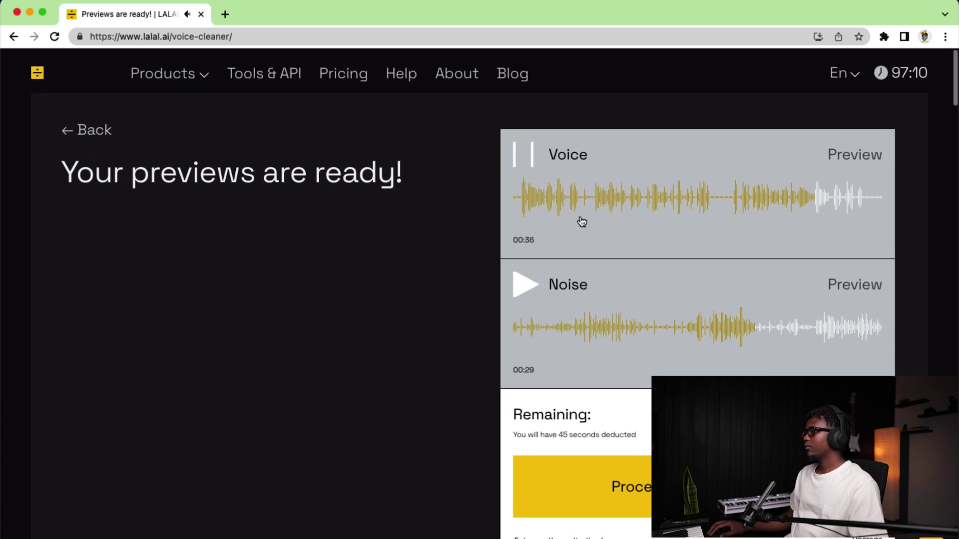
pyautogui.scroll(1, 527, 278)
pyautogui.scroll(-1, 527, 284)
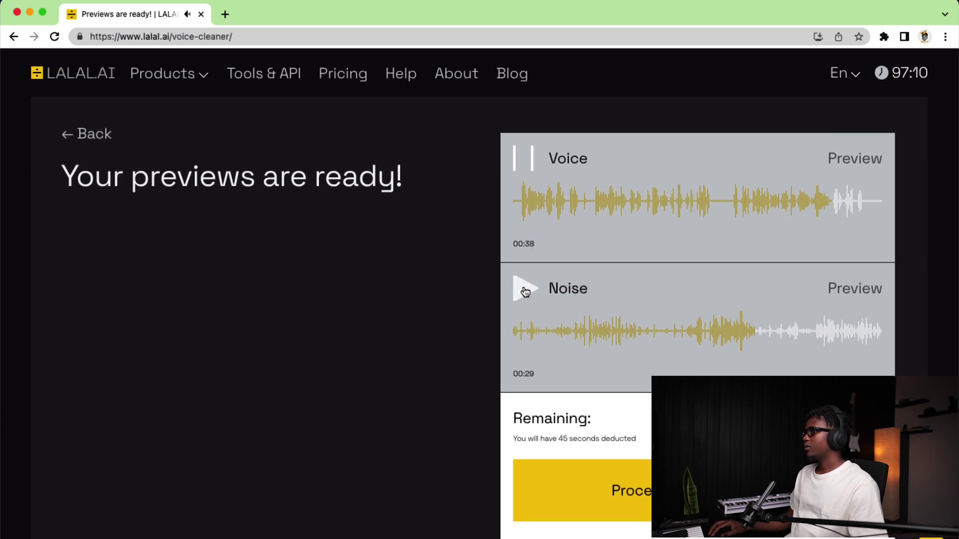
pyautogui.scroll(-1, 522, 292)
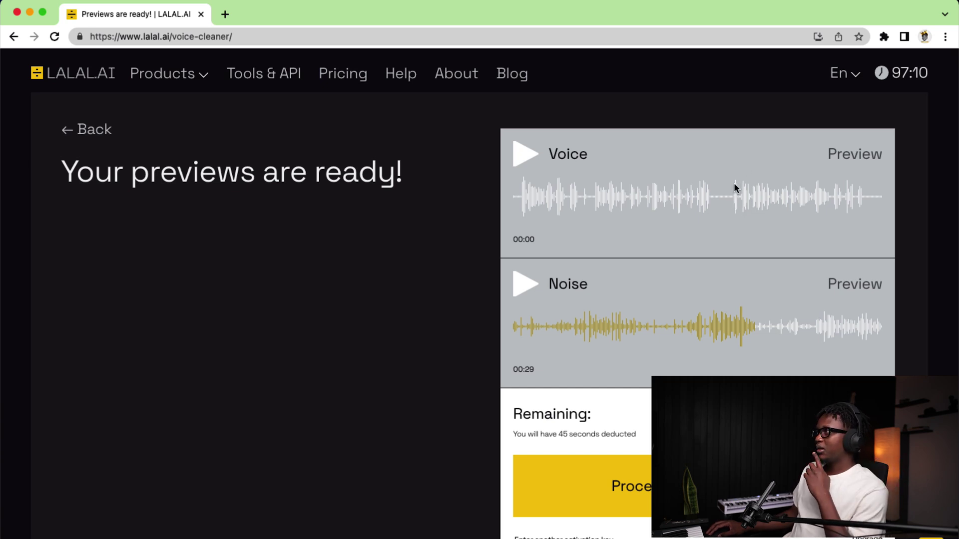
# Step: Play the Voice preview from 00:28 and pause it near 00:41
pyautogui.click(744, 201)
pyautogui.click(521, 159)
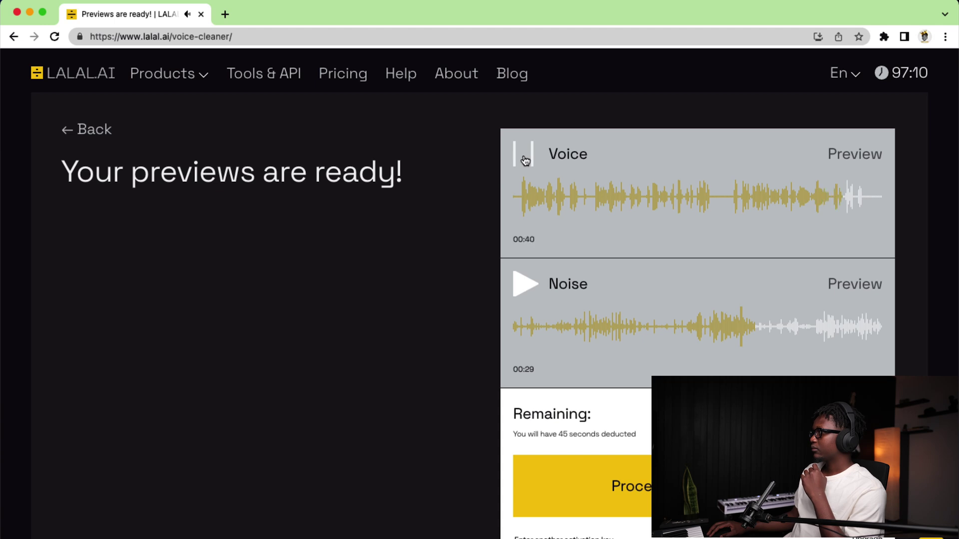
pyautogui.click(525, 160)
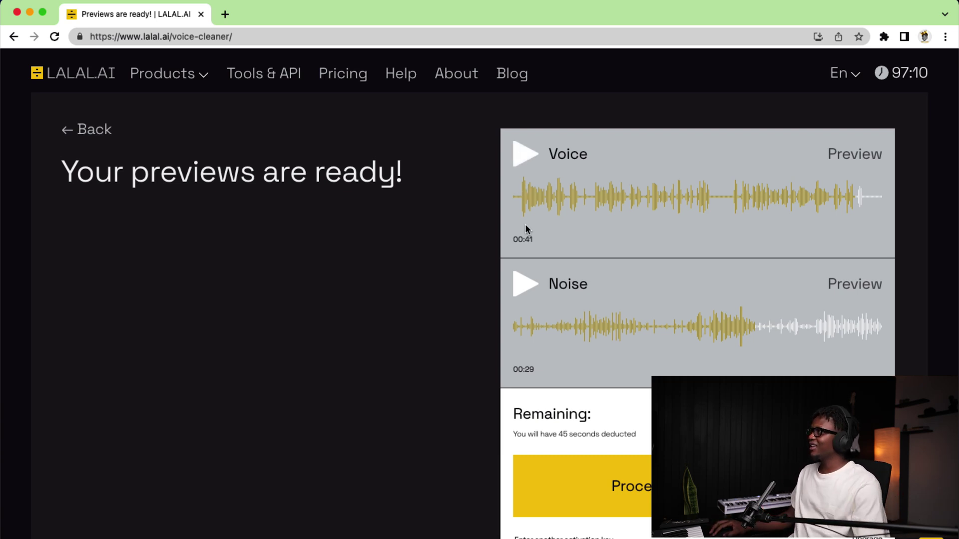
pyautogui.scroll(1, 622, 210)
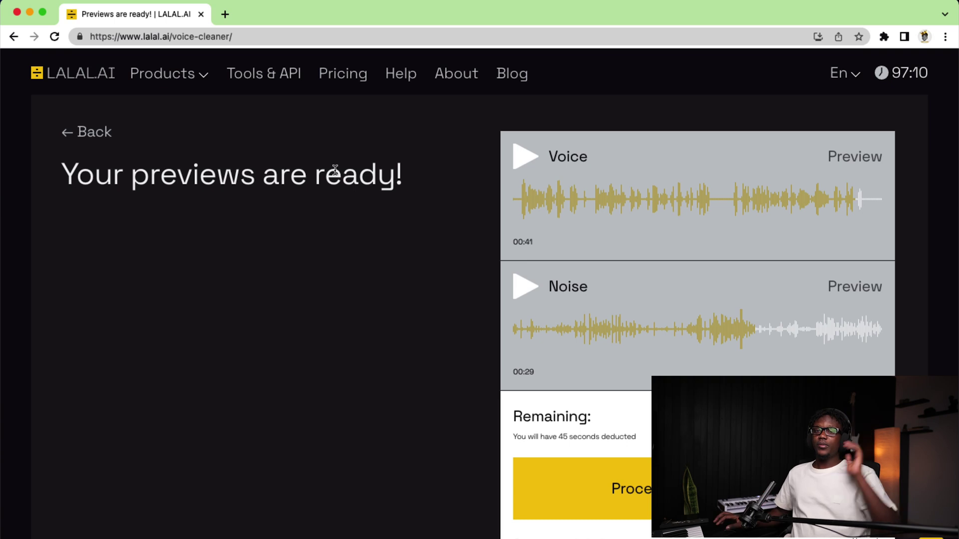
# Step: Open the Products list, then return the Voice preview to 00:28, closing the list
pyautogui.click(202, 87)
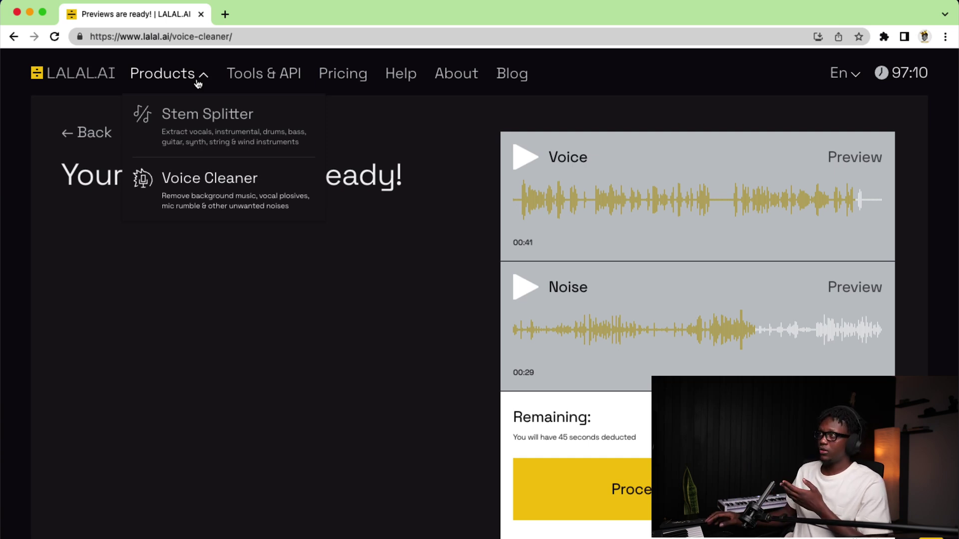
pyautogui.click(746, 202)
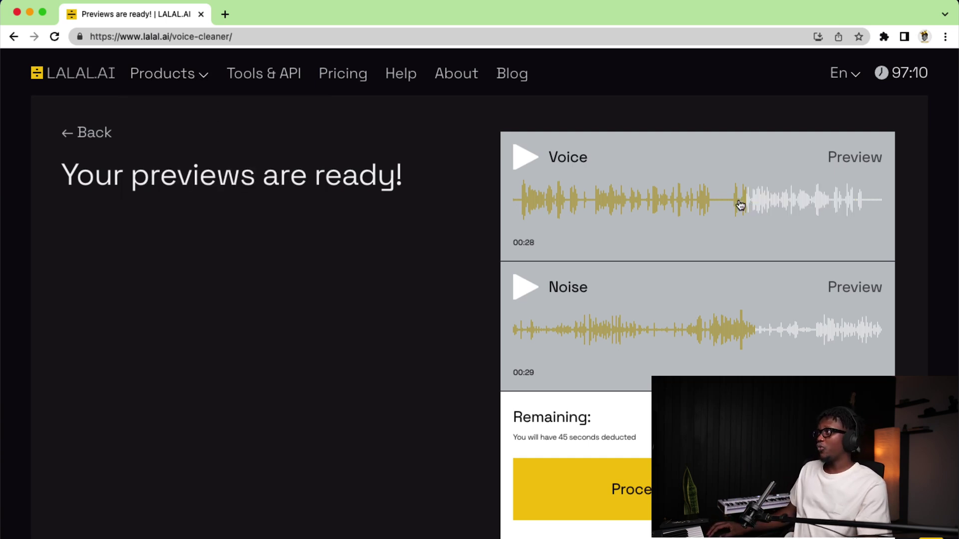